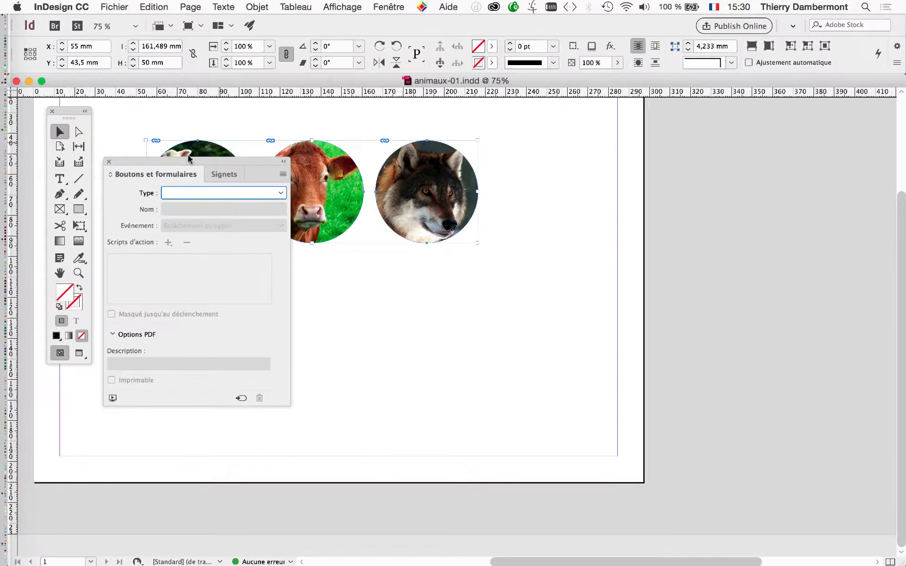
Convert the three selected circular animal images into buttons.
{"action": "left_click_drag", "start_coordinate": [177, 162], "coordinate": [584, 114]}
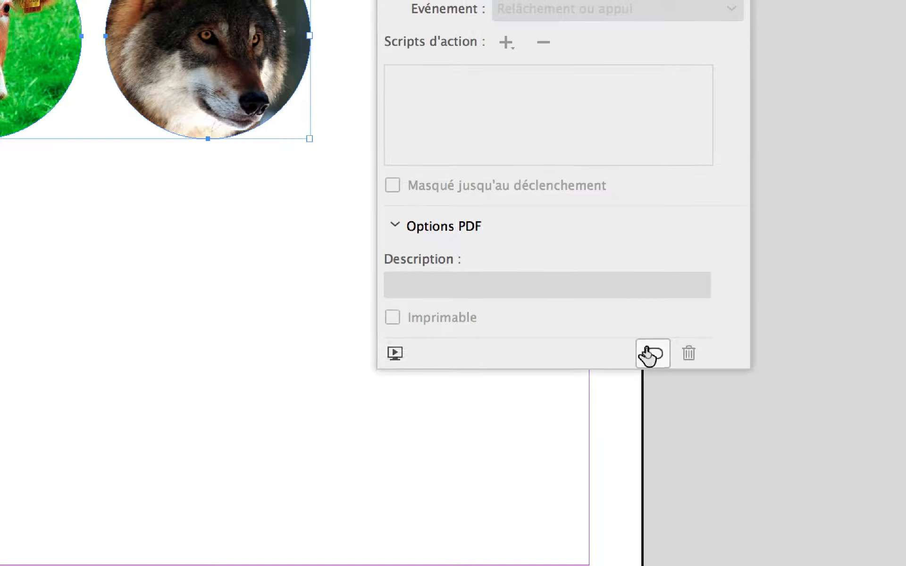
{"action": "left_click", "coordinate": [651, 354]}
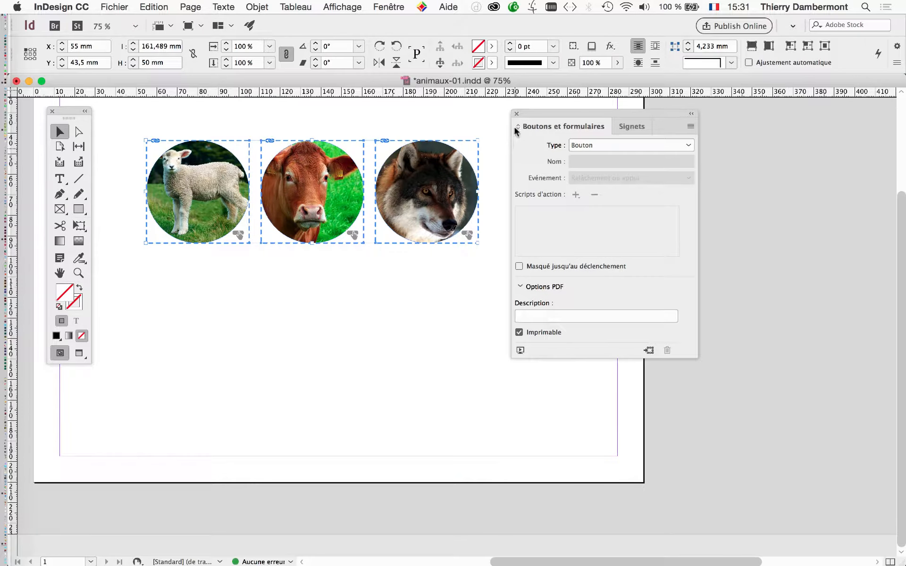
{"action": "left_click_drag", "start_coordinate": [556, 116], "coordinate": [712, 128]}
{"action": "left_click", "coordinate": [672, 127]}
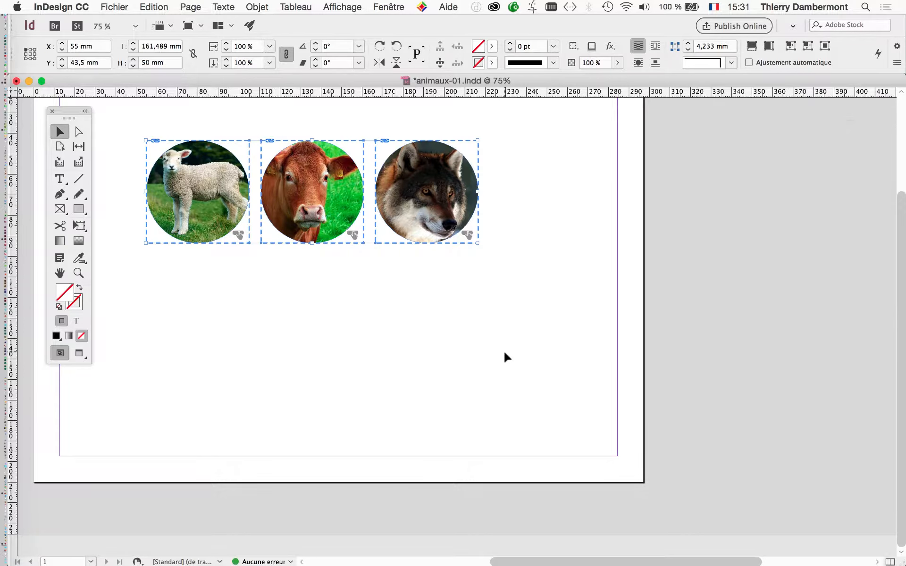
{"action": "left_click", "coordinate": [526, 325]}
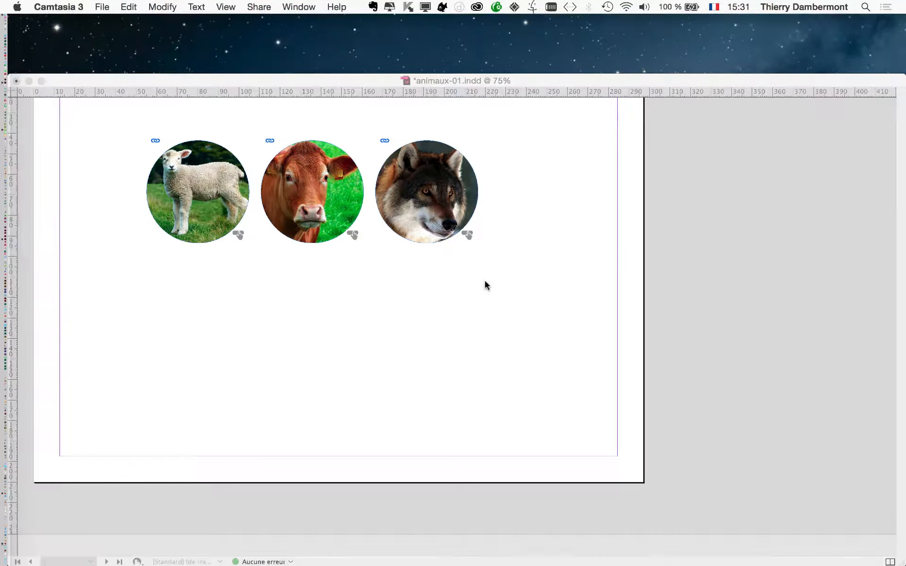
{"action": "left_click", "coordinate": [443, 222]}
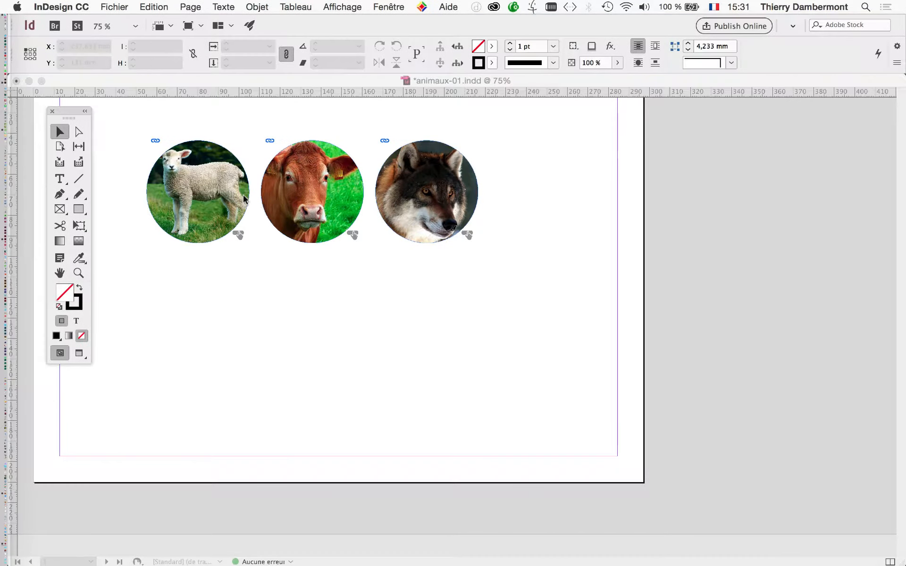
Select the sheep, cow and wolf buttons together and display their Boutons et formulaires settings beside the artwork.
{"action": "key", "text": "super+plus"}
{"action": "key", "text": "super+plus"}
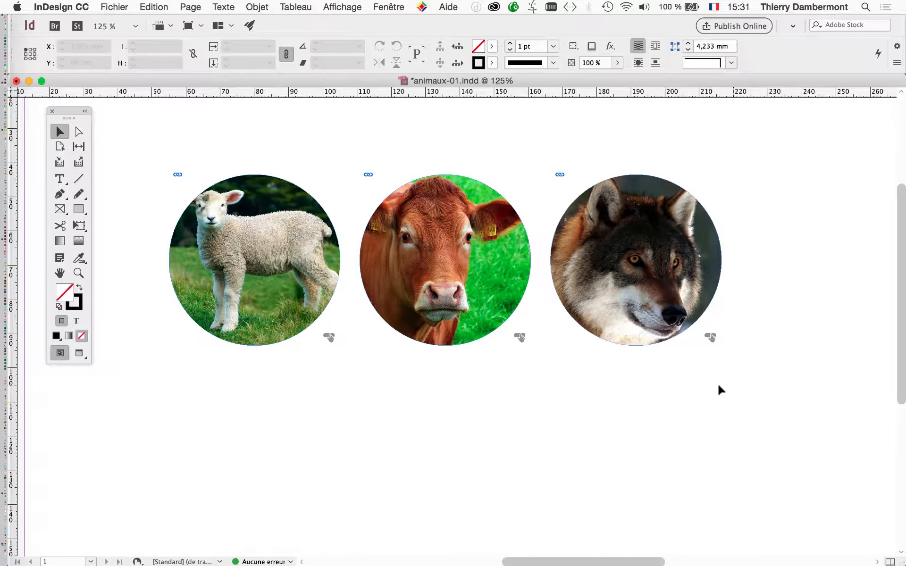
{"action": "left_click_drag", "start_coordinate": [733, 385], "coordinate": [236, 231]}
{"action": "left_click", "coordinate": [396, 6]}
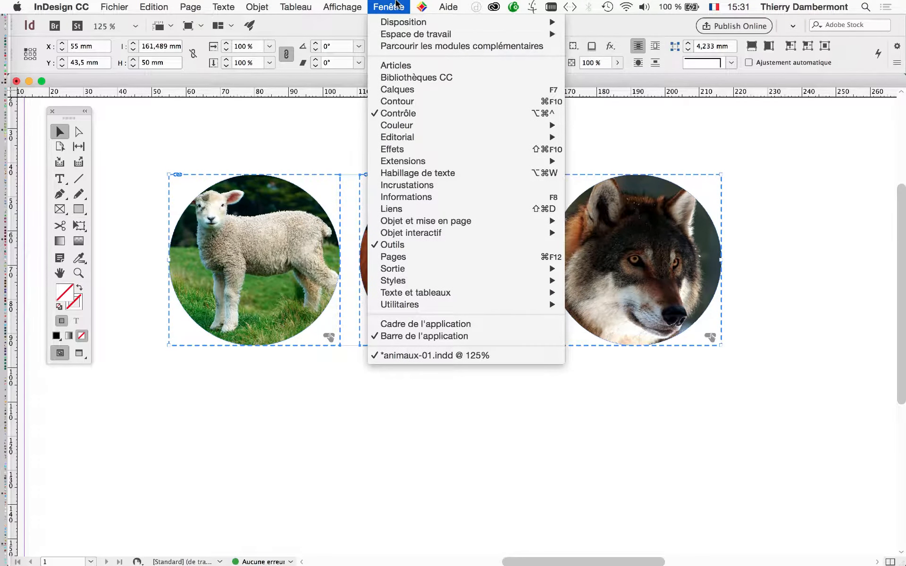
{"action": "mouse_move", "coordinate": [471, 235]}
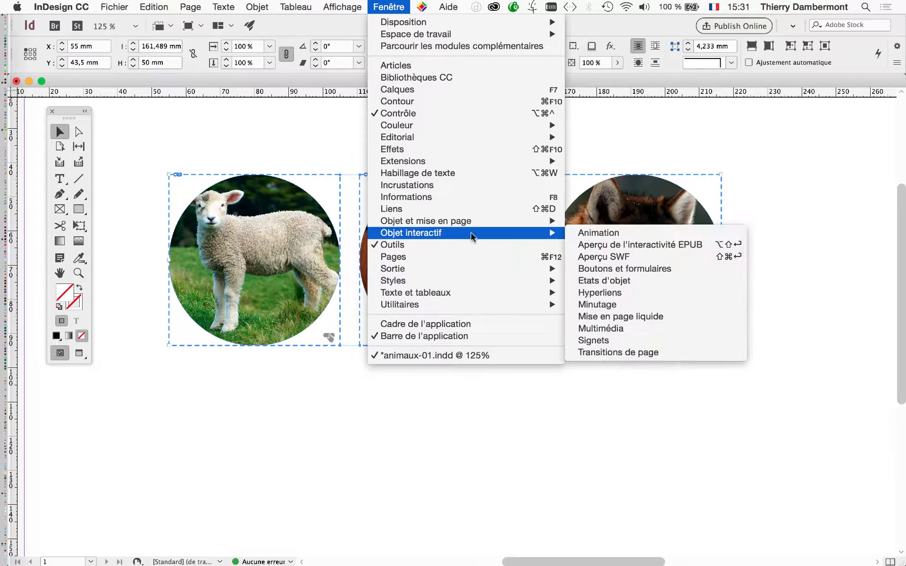
{"action": "left_click", "coordinate": [659, 270]}
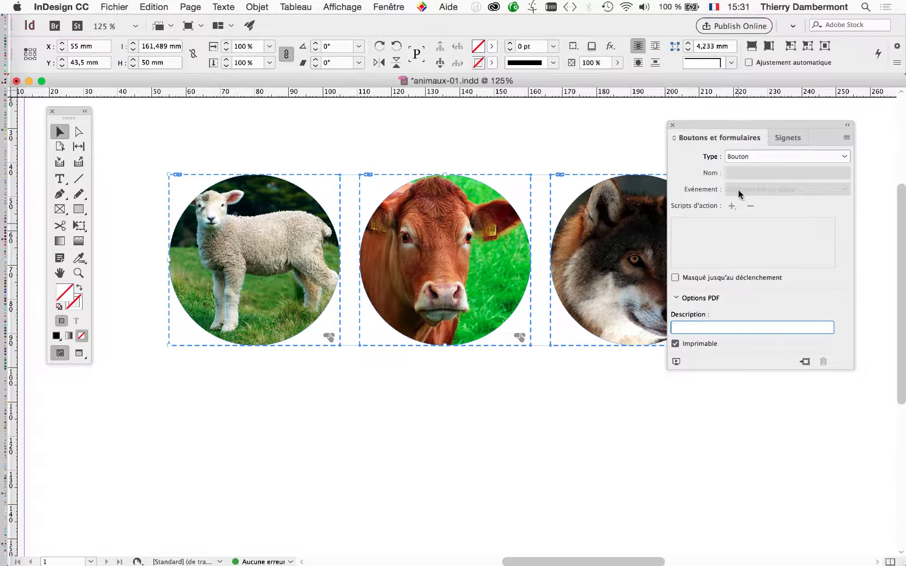
{"action": "left_click_drag", "start_coordinate": [725, 128], "coordinate": [357, 257]}
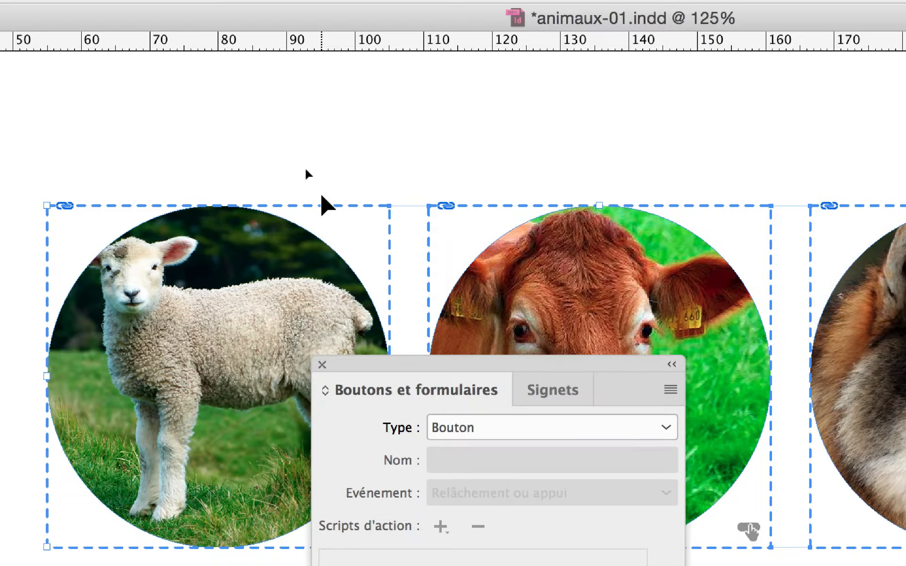
Add a [Survol] appearance to the sheep button alone.
{"action": "left_click", "coordinate": [254, 83]}
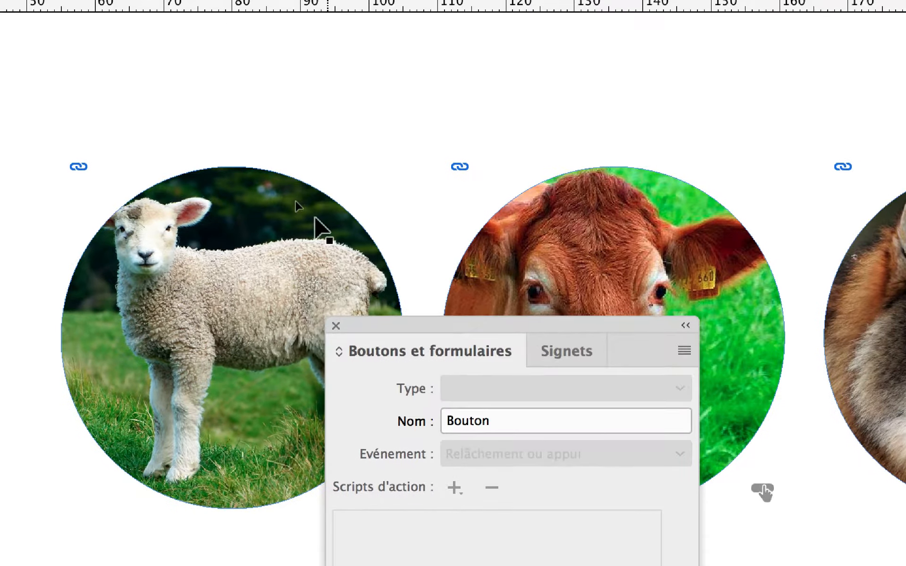
{"action": "left_click", "coordinate": [232, 337]}
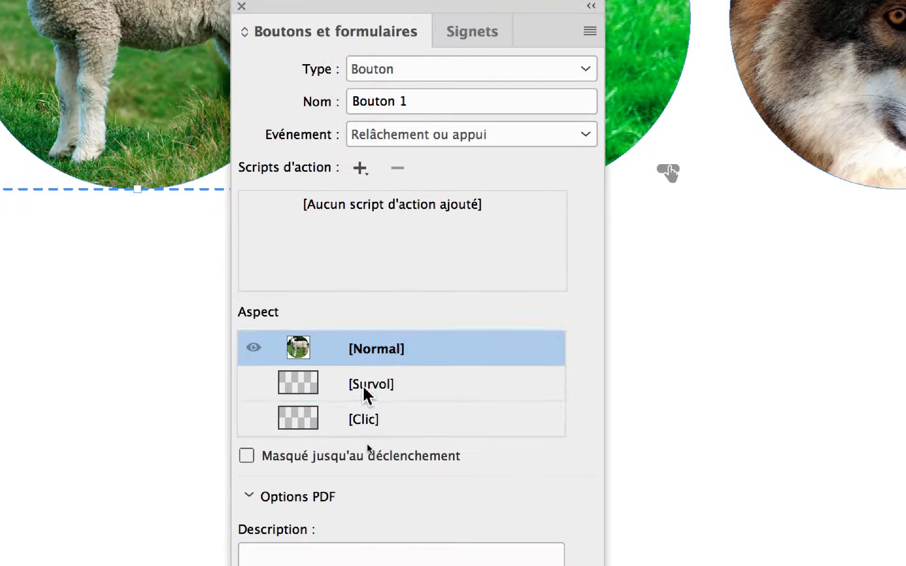
{"action": "left_click", "coordinate": [363, 386]}
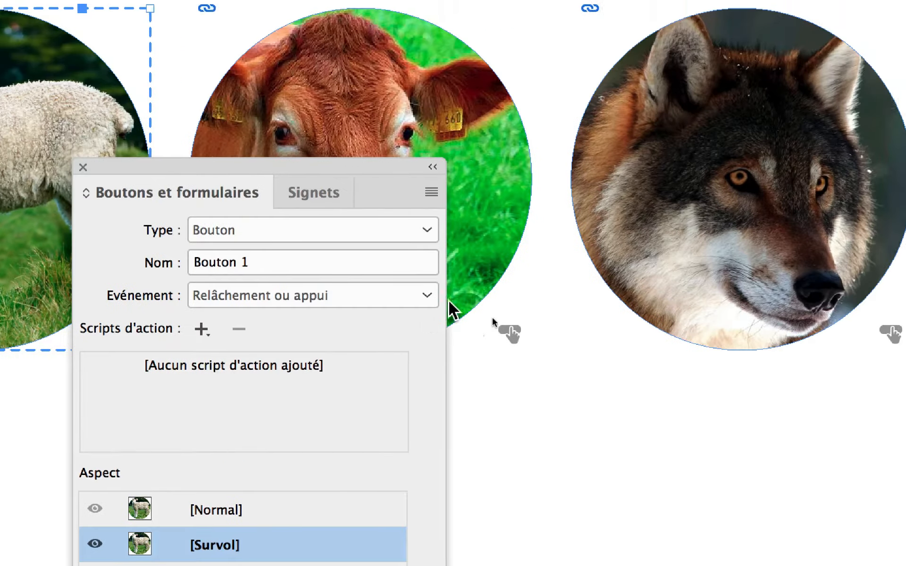
Add a [Survol] appearance to the cow button and to the wolf button.
{"action": "left_click", "coordinate": [629, 112]}
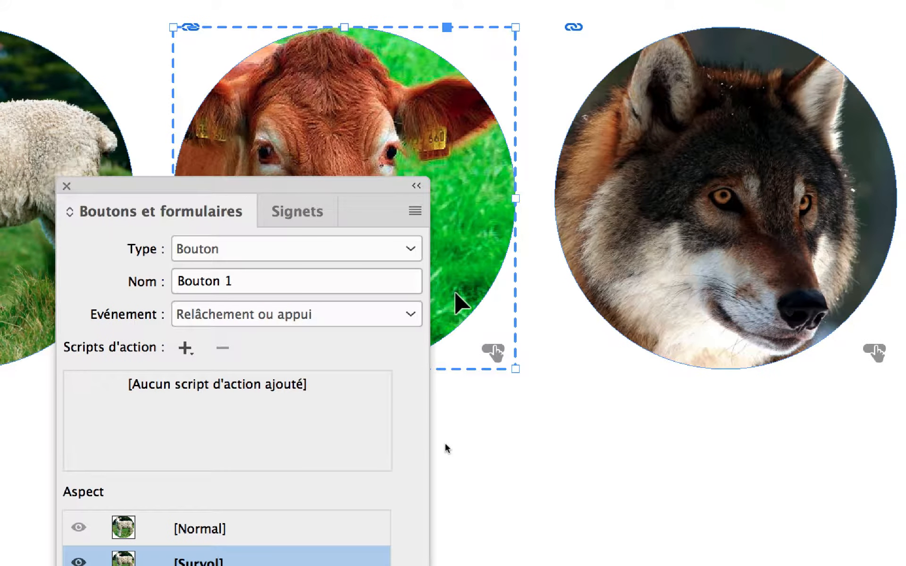
{"action": "left_click", "coordinate": [226, 561]}
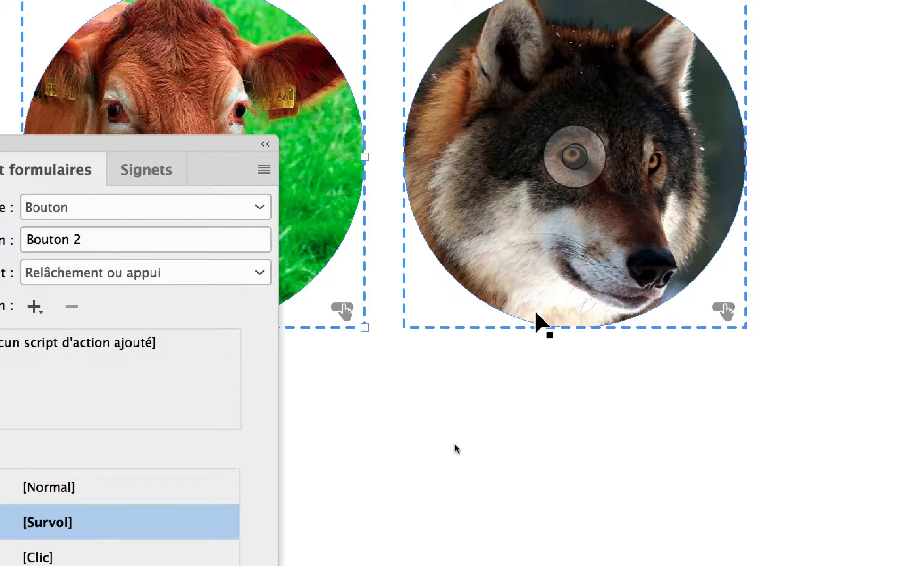
{"action": "left_click", "coordinate": [536, 313]}
{"action": "left_click", "coordinate": [212, 524]}
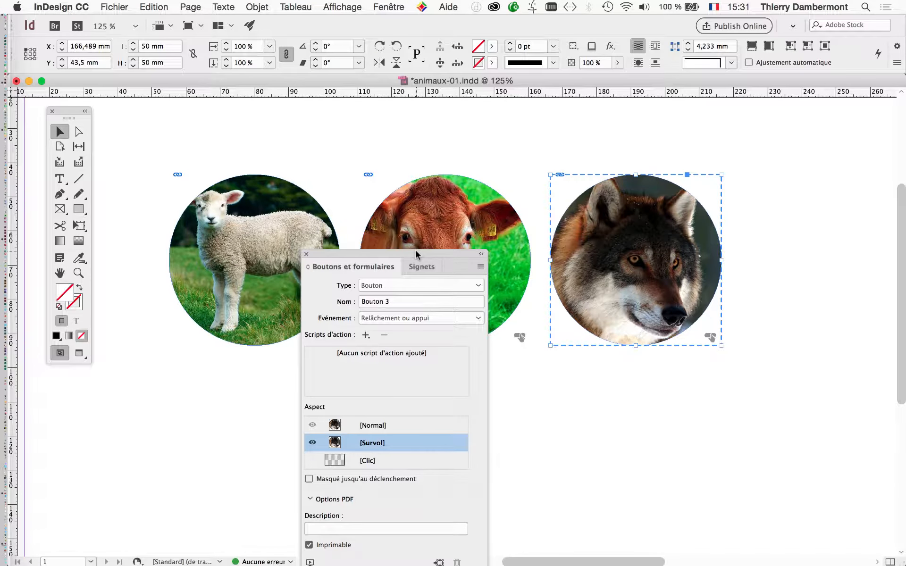
Review the appearance states of the cow, sheep and wolf buttons one after another.
{"action": "scroll", "coordinate": [530, 268], "scroll_direction": "down", "scroll_amount": 3}
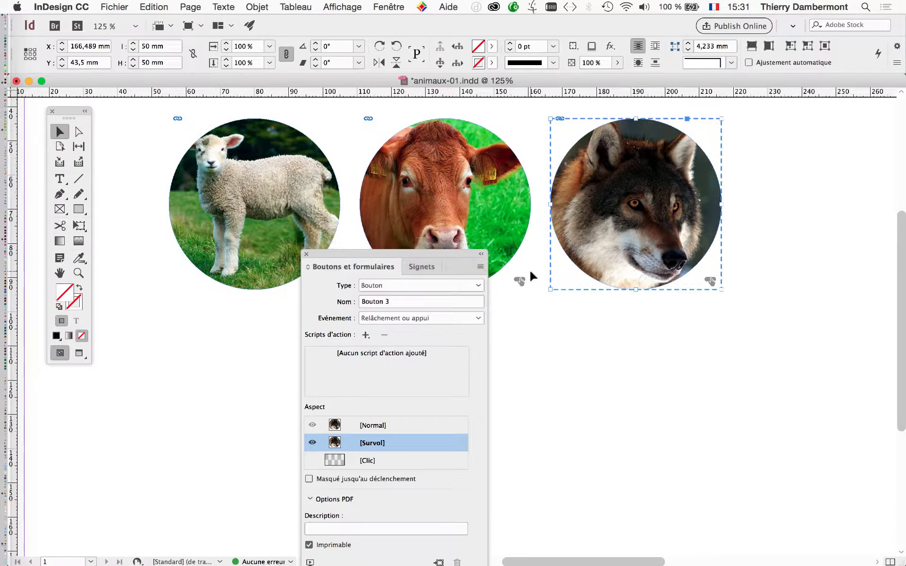
{"action": "left_click_drag", "start_coordinate": [425, 253], "coordinate": [800, 210]}
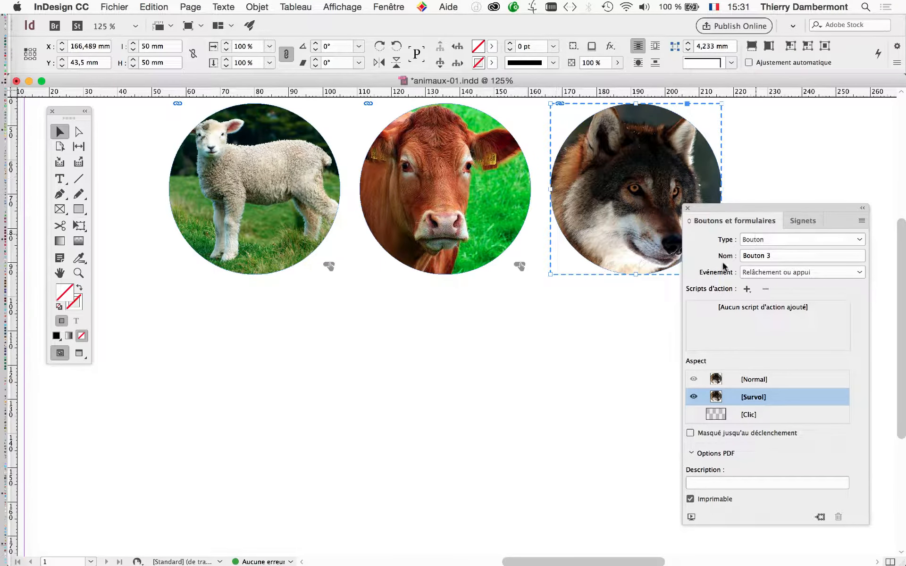
{"action": "scroll", "coordinate": [593, 314], "scroll_direction": "up", "scroll_amount": 2}
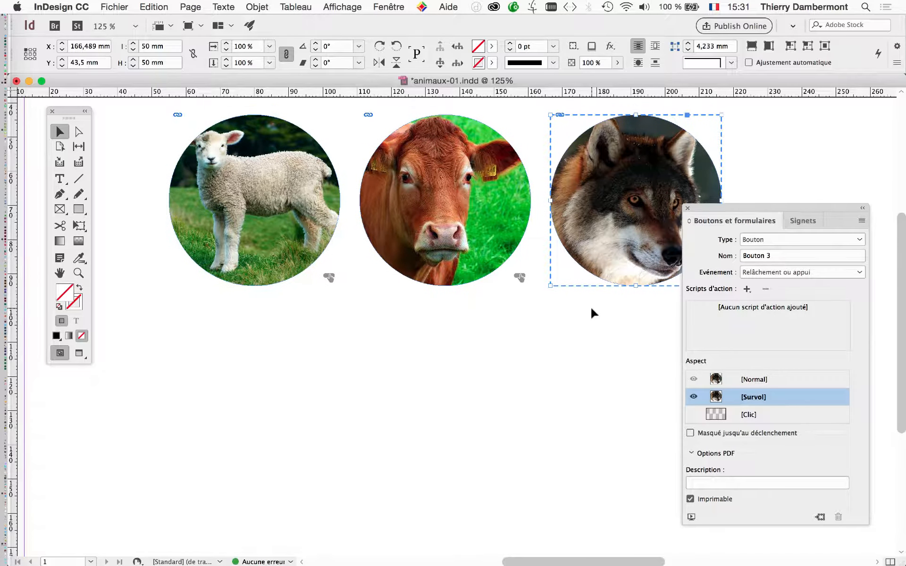
{"action": "scroll", "coordinate": [607, 299], "scroll_direction": "up", "scroll_amount": 3}
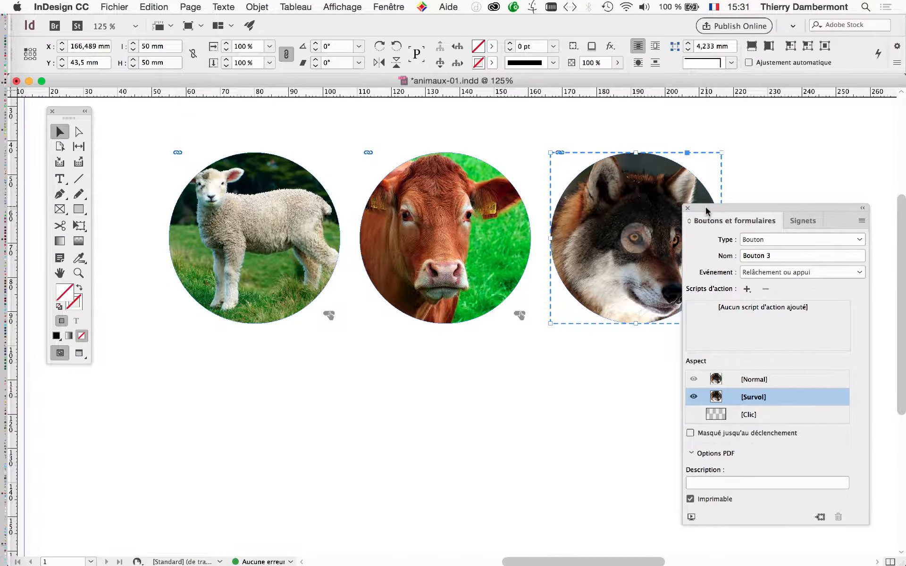
{"action": "left_click_drag", "start_coordinate": [706, 210], "coordinate": [708, 196]}
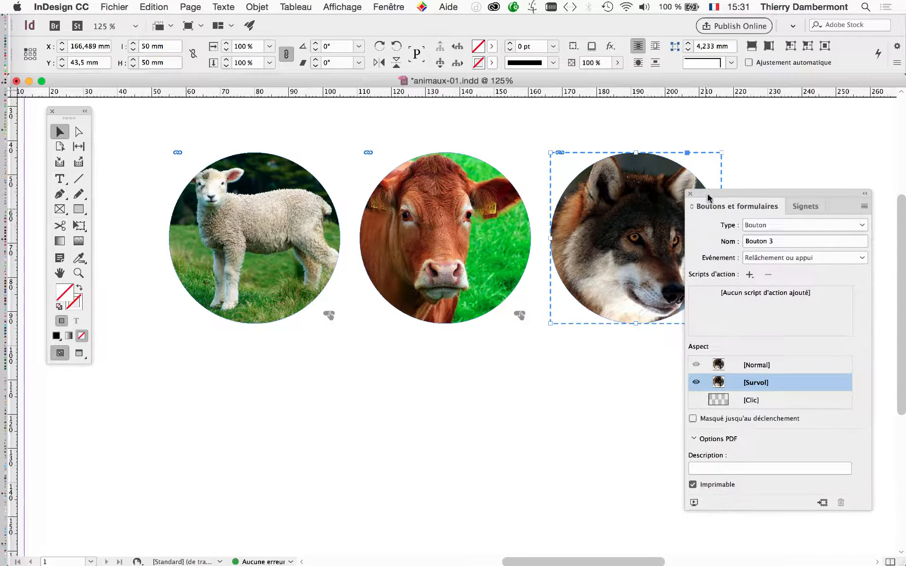
{"action": "left_click", "coordinate": [498, 263]}
{"action": "left_click", "coordinate": [311, 268]}
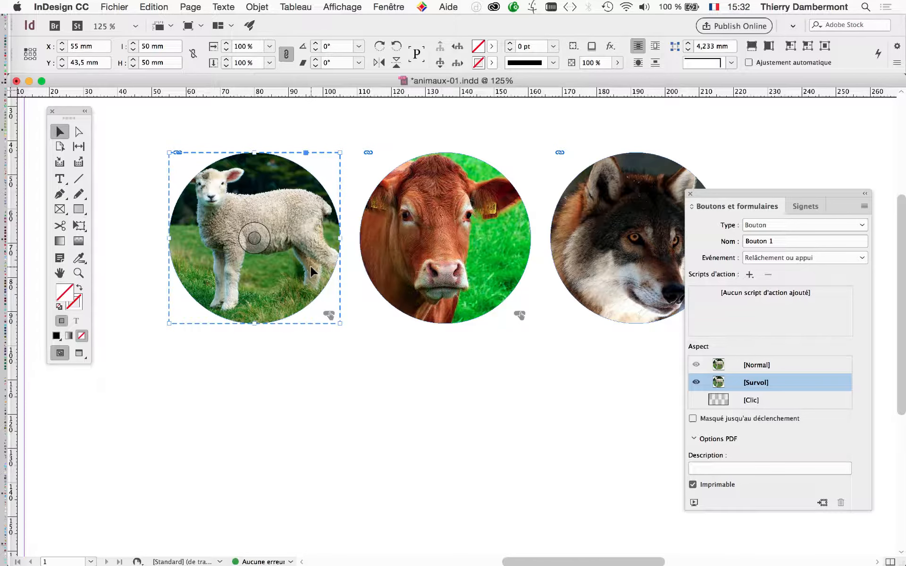
{"action": "left_click_drag", "start_coordinate": [701, 194], "coordinate": [432, 135]}
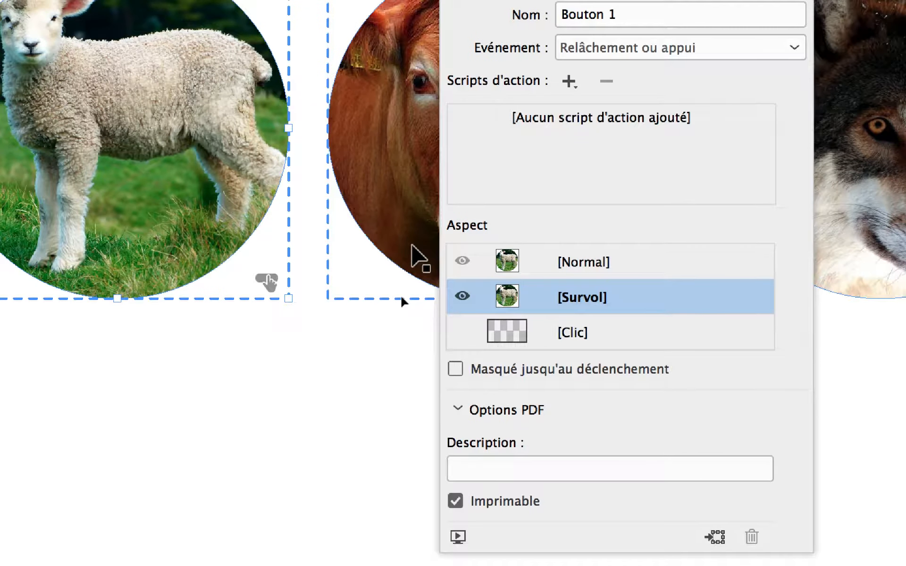
{"action": "left_click", "coordinate": [412, 245]}
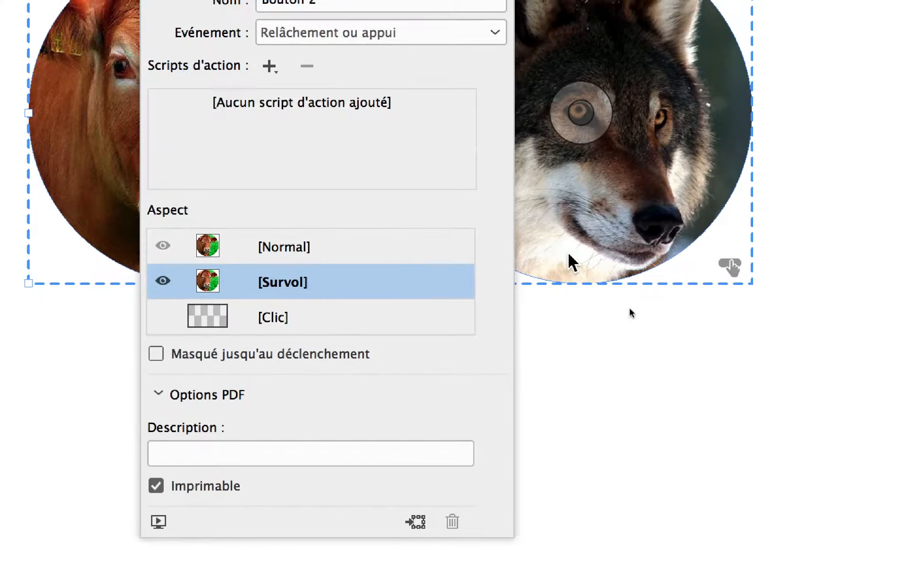
{"action": "left_click", "coordinate": [570, 256]}
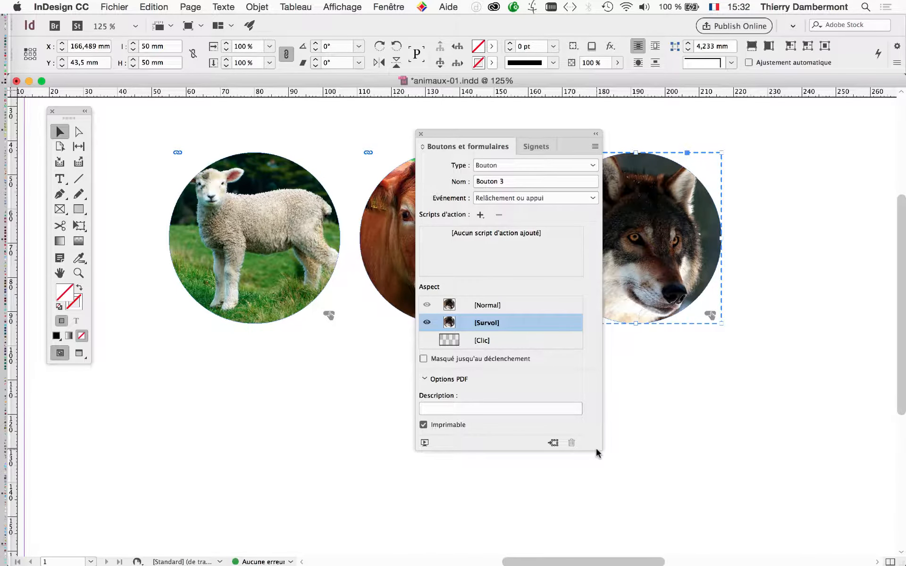
{"action": "left_click_drag", "start_coordinate": [508, 135], "coordinate": [716, 118]}
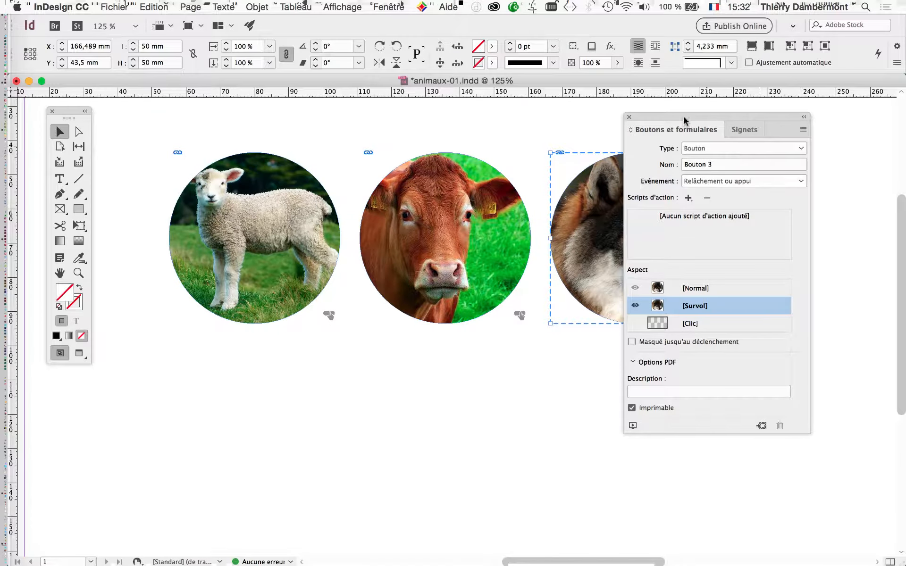
Select the sheep button and display the document's layers, keeping the button settings clear of the images.
{"action": "left_click_drag", "start_coordinate": [685, 120], "coordinate": [162, 348]}
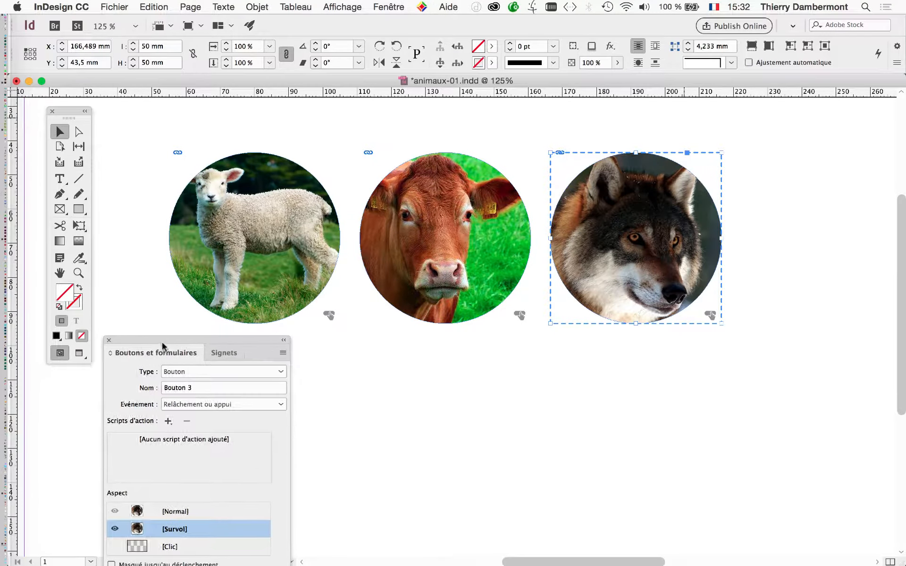
{"action": "left_click", "coordinate": [254, 264]}
{"action": "left_click", "coordinate": [404, 7]}
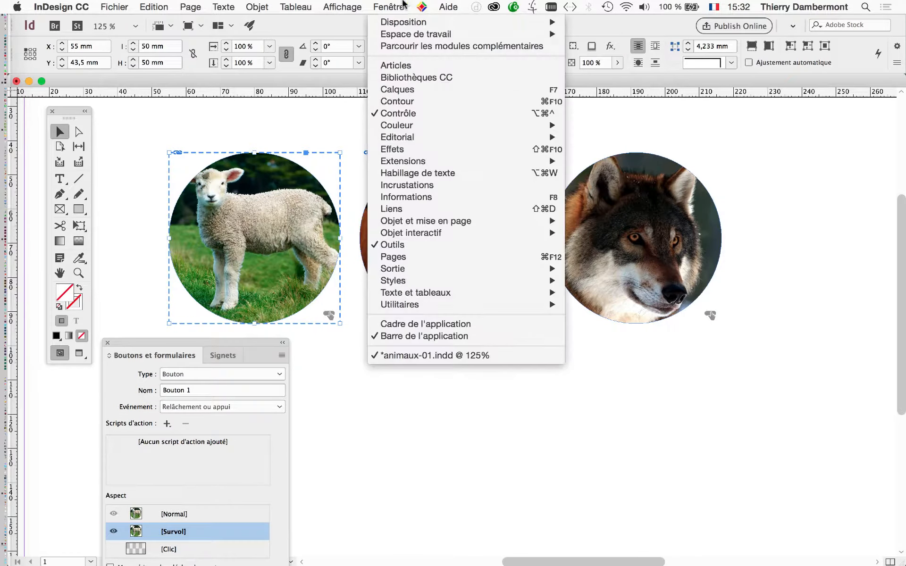
{"action": "left_click", "coordinate": [409, 89]}
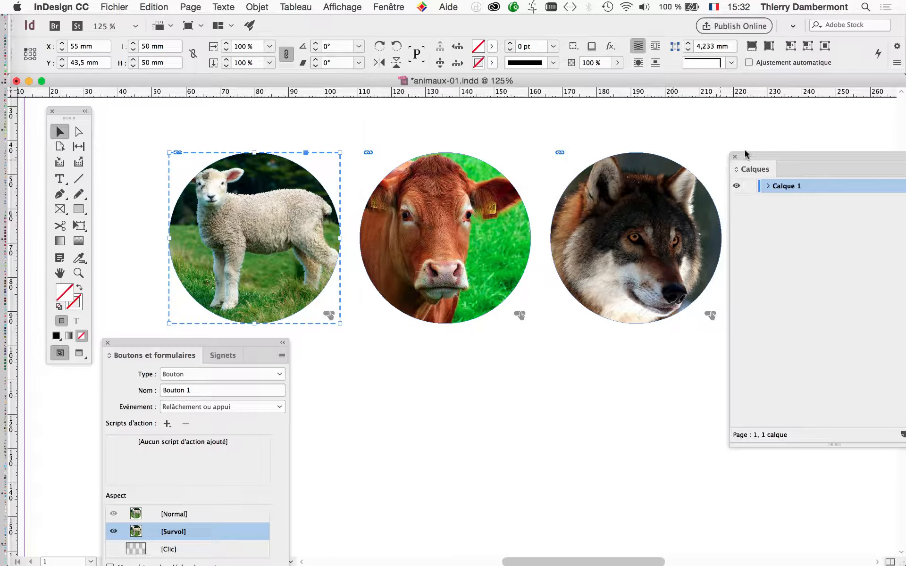
{"action": "left_click_drag", "start_coordinate": [730, 157], "coordinate": [393, 122]}
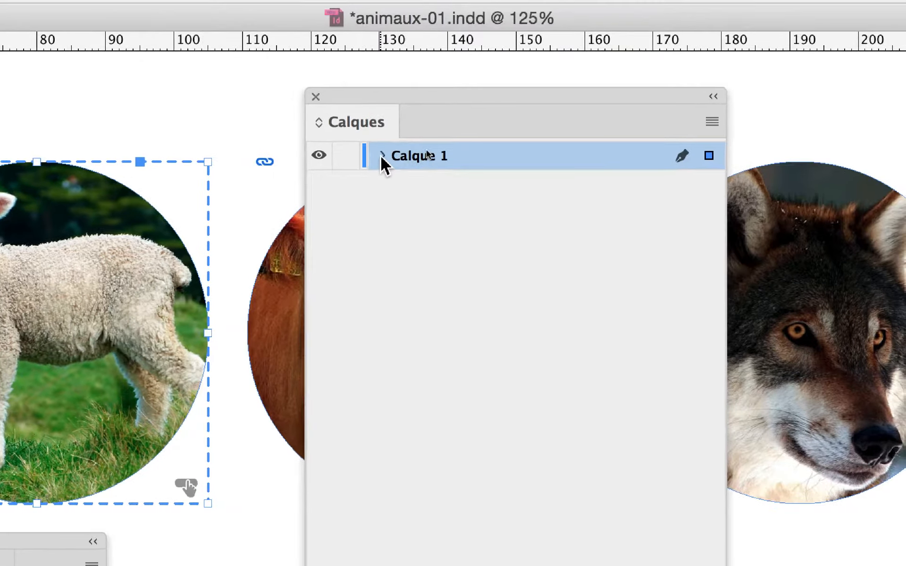
Expand Calque 1 down to Bouton 1's [Effleuré] state, select its <baby-sheep.jpg> image and arrange the workspace so the artwork stays accessible.
{"action": "left_click", "coordinate": [382, 156]}
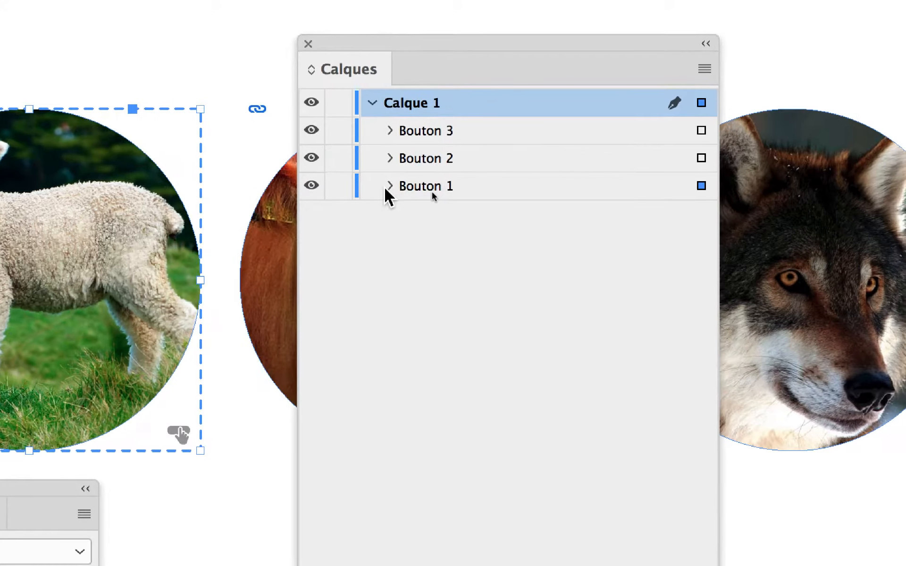
{"action": "left_click", "coordinate": [388, 187]}
{"action": "left_click", "coordinate": [400, 214]}
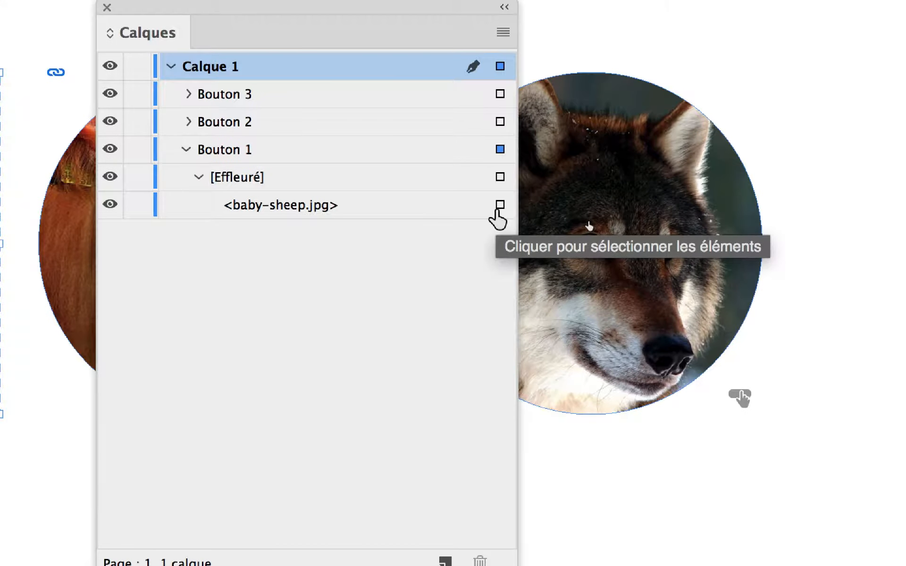
{"action": "left_click", "coordinate": [497, 211]}
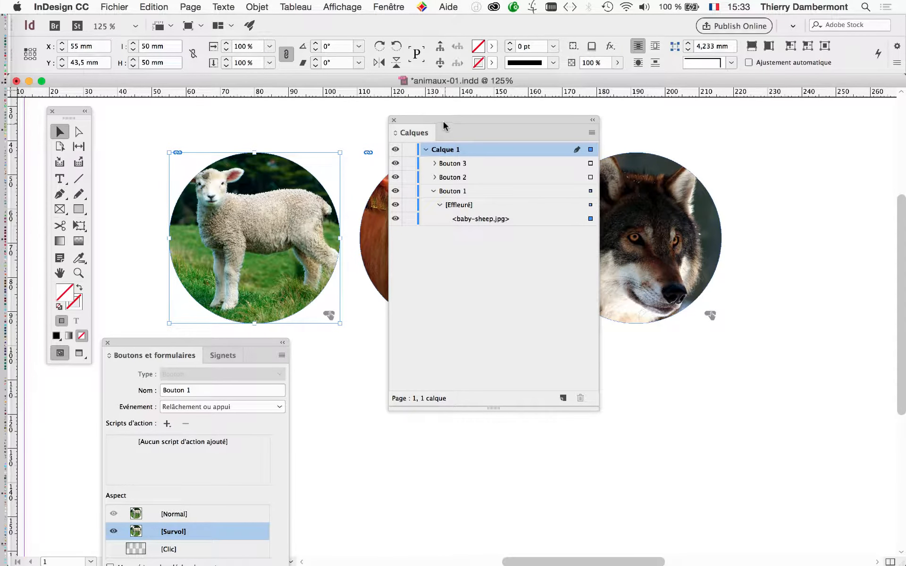
{"action": "left_click_drag", "start_coordinate": [445, 125], "coordinate": [694, 121]}
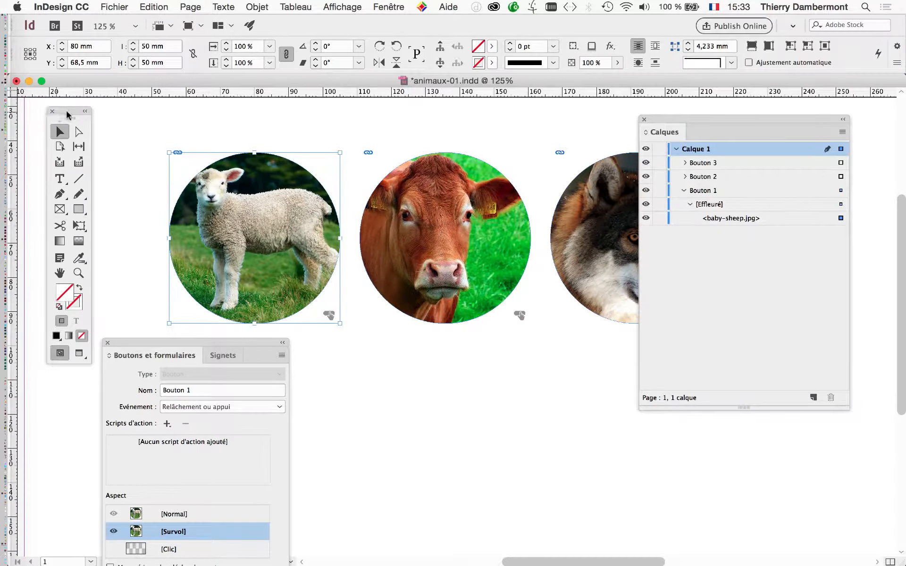
{"action": "left_click_drag", "start_coordinate": [69, 114], "coordinate": [104, 109]}
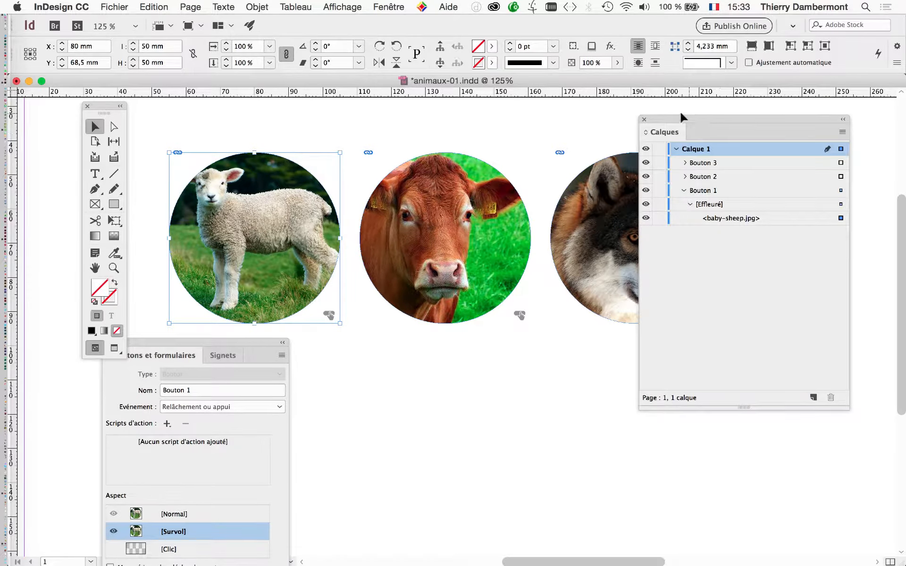
Clear the workspace around the artwork and display the Transformation settings for the selected sheep image.
{"action": "mouse_move", "coordinate": [726, 122]}
{"action": "left_mouse_down"}
{"action": "mouse_move", "coordinate": [748, 124]}
{"action": "mouse_move", "coordinate": [734, 124]}
{"action": "left_mouse_up"}
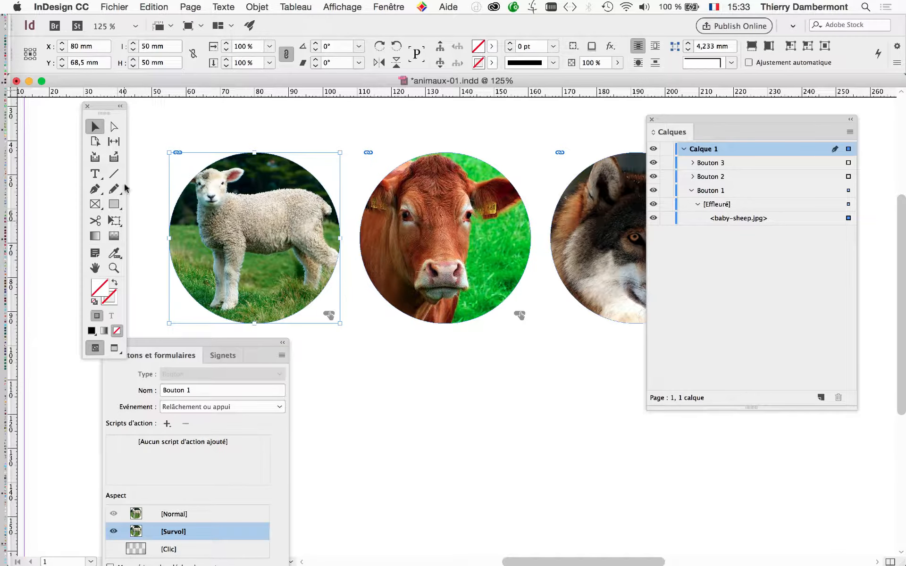
{"action": "left_click_drag", "start_coordinate": [103, 114], "coordinate": [63, 115]}
{"action": "left_click", "coordinate": [394, 6]}
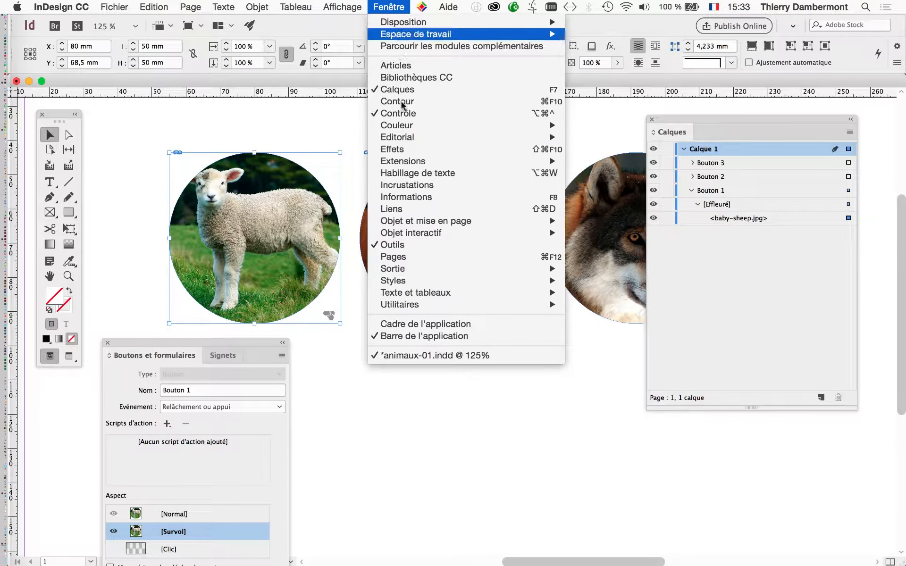
{"action": "mouse_move", "coordinate": [453, 228]}
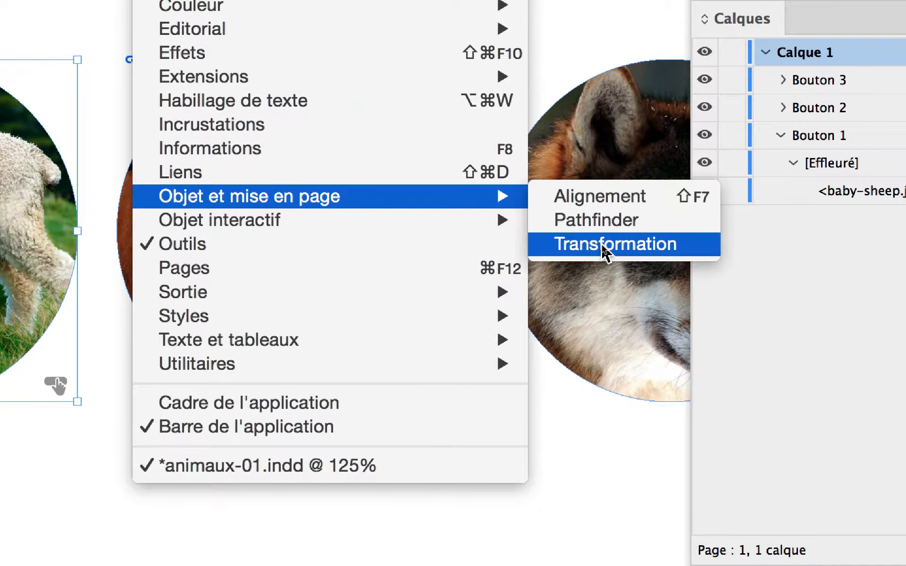
{"action": "left_click", "coordinate": [601, 244]}
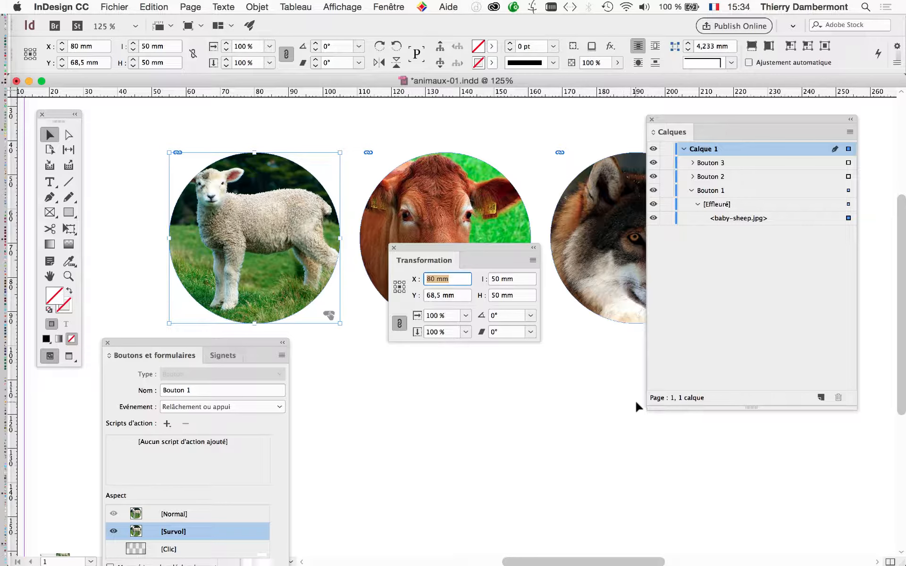
Set the transformation reference point to the centre and scale the sheep's rollover image proportionally to 120%.
{"action": "left_click", "coordinate": [396, 282]}
{"action": "left_click_drag", "start_coordinate": [430, 252], "coordinate": [395, 203]}
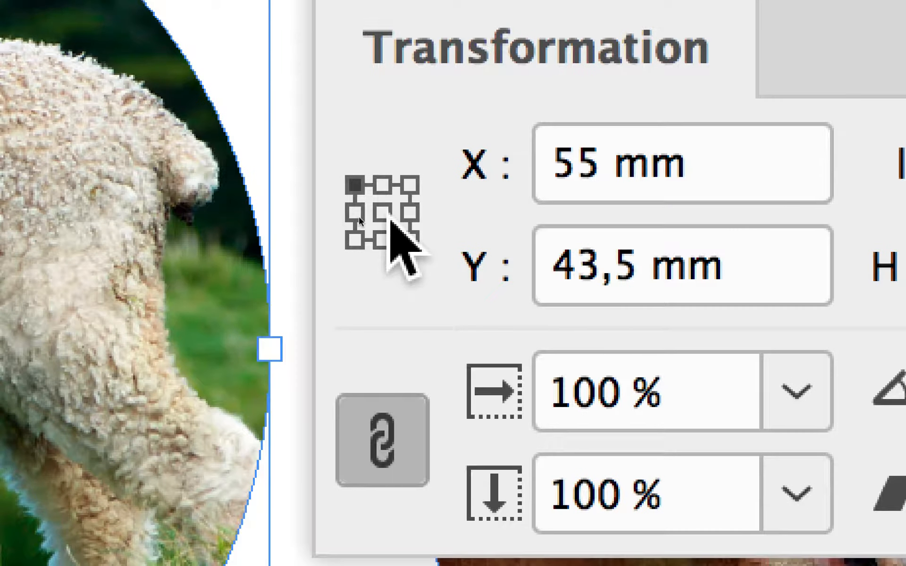
{"action": "left_click", "coordinate": [372, 160]}
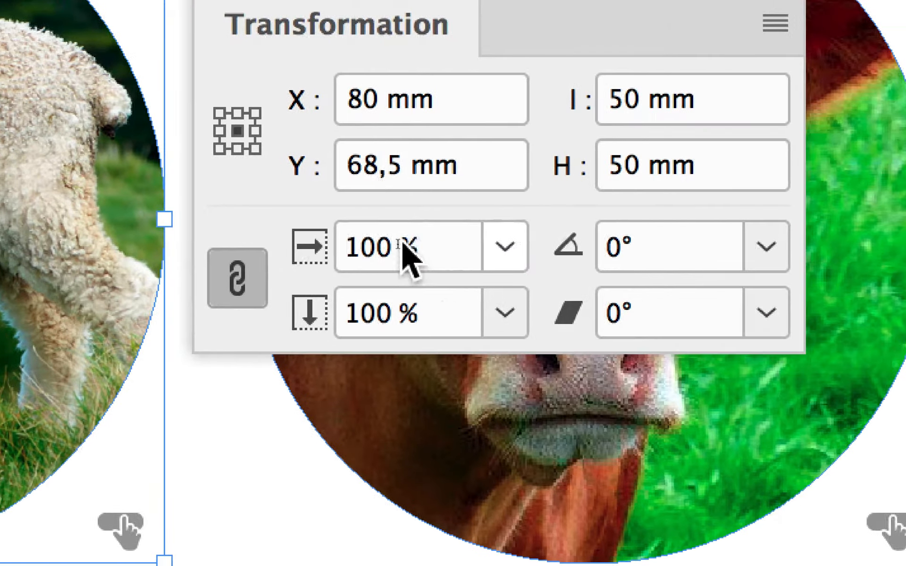
{"action": "left_click", "coordinate": [461, 201]}
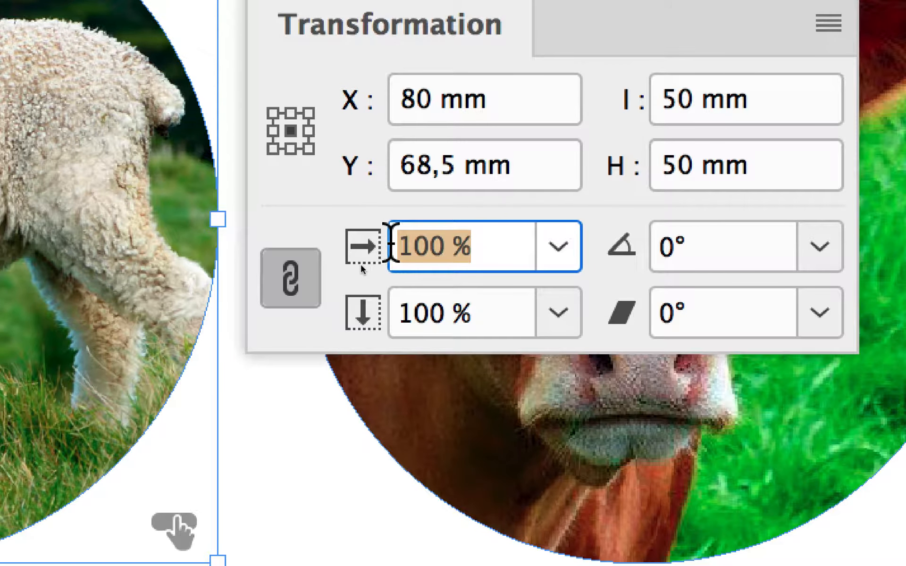
{"action": "type", "text": "120"}
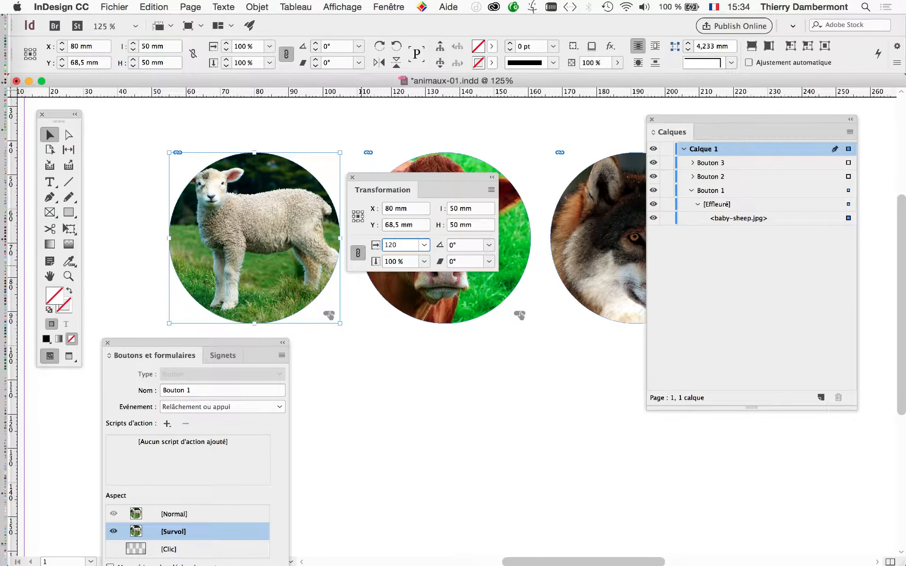
{"action": "key", "text": "Tab"}
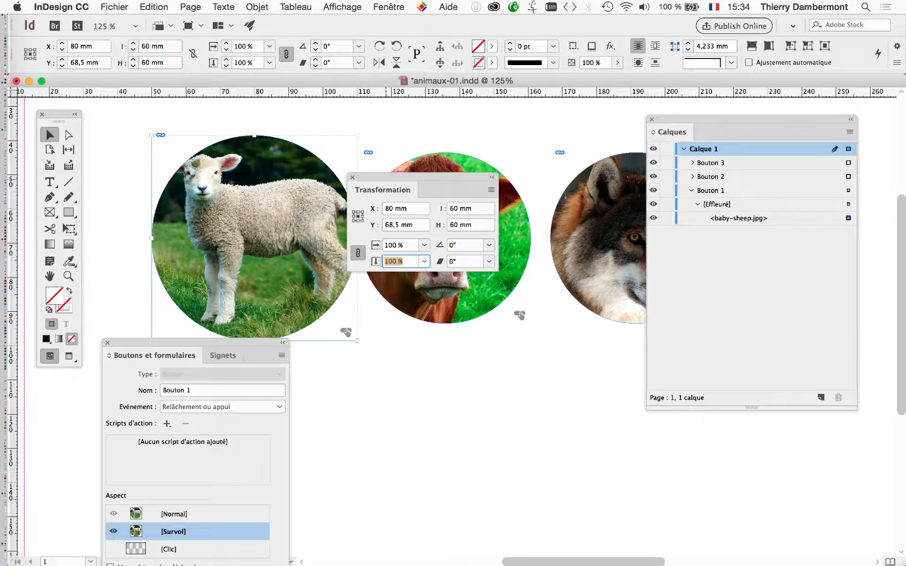
Compare the [Normal] and [Survol] appearances of the sheep button by alternating between them, keeping the artwork uncovered.
{"action": "left_click_drag", "start_coordinate": [386, 178], "coordinate": [555, 292]}
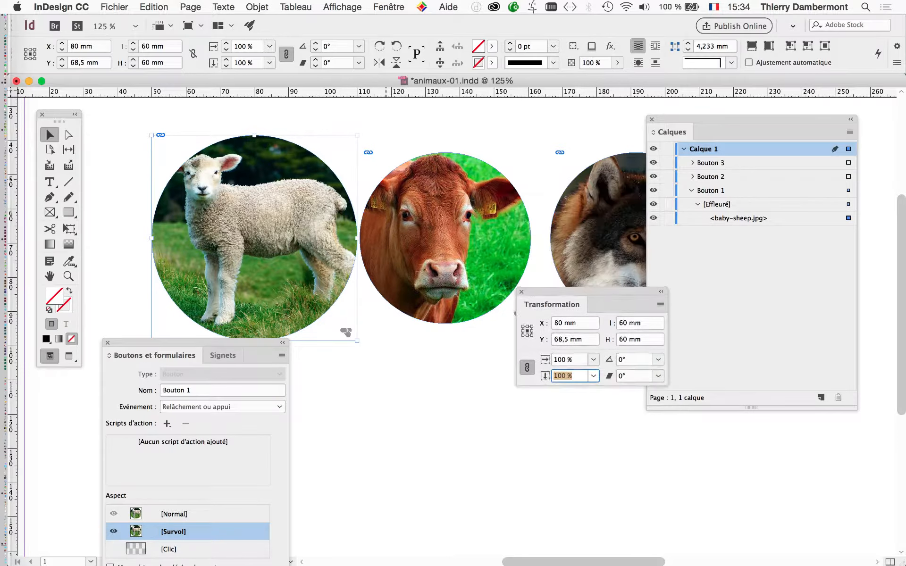
{"action": "left_click_drag", "start_coordinate": [173, 342], "coordinate": [445, 103]}
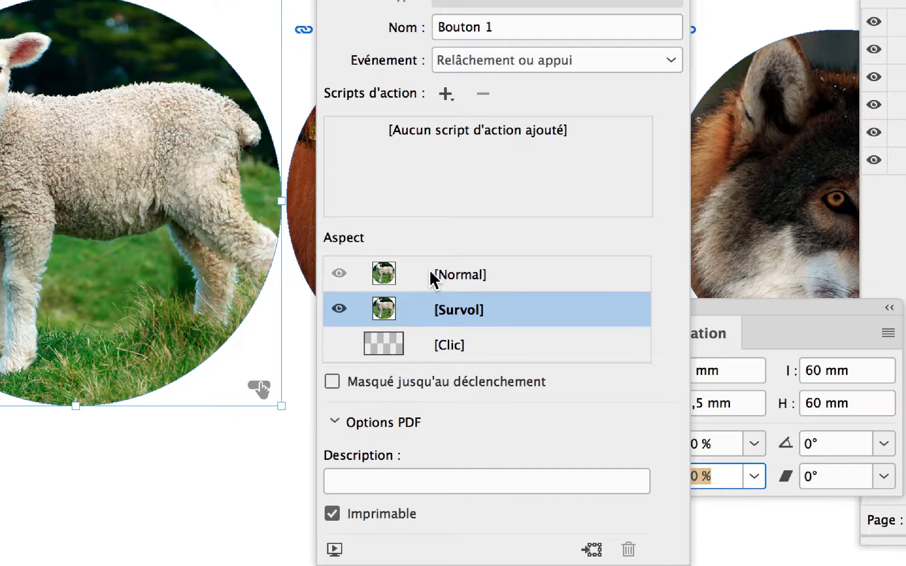
{"action": "left_click", "coordinate": [429, 279]}
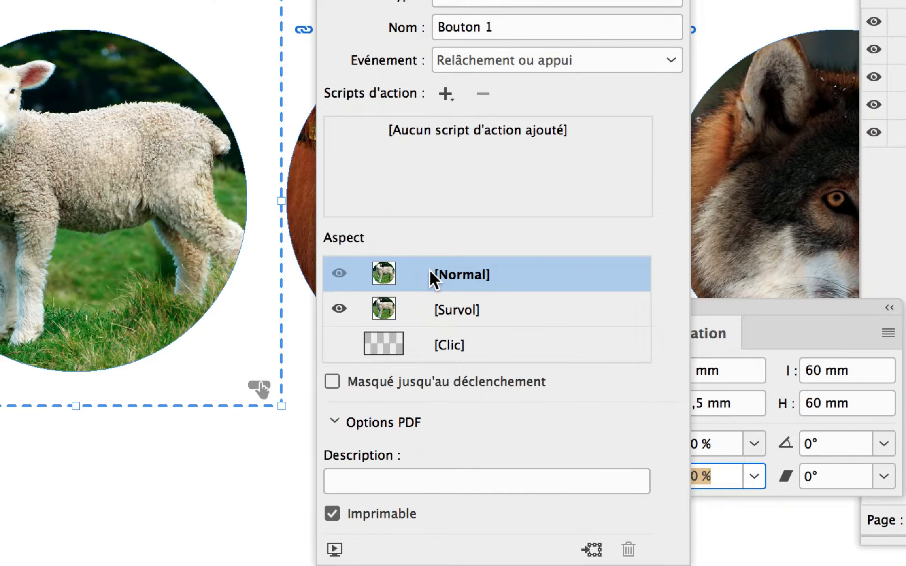
{"action": "left_click", "coordinate": [423, 285]}
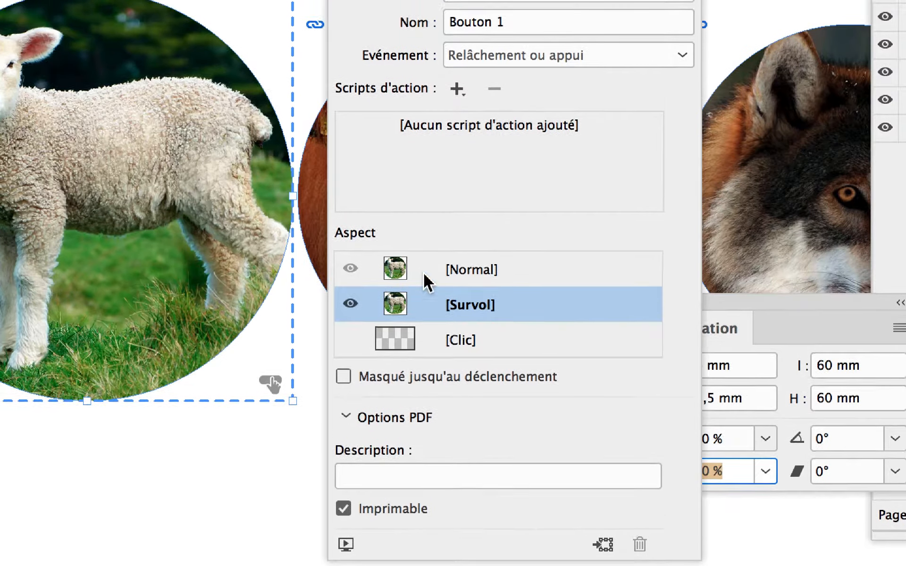
{"action": "left_click", "coordinate": [424, 260]}
{"action": "left_click", "coordinate": [425, 283]}
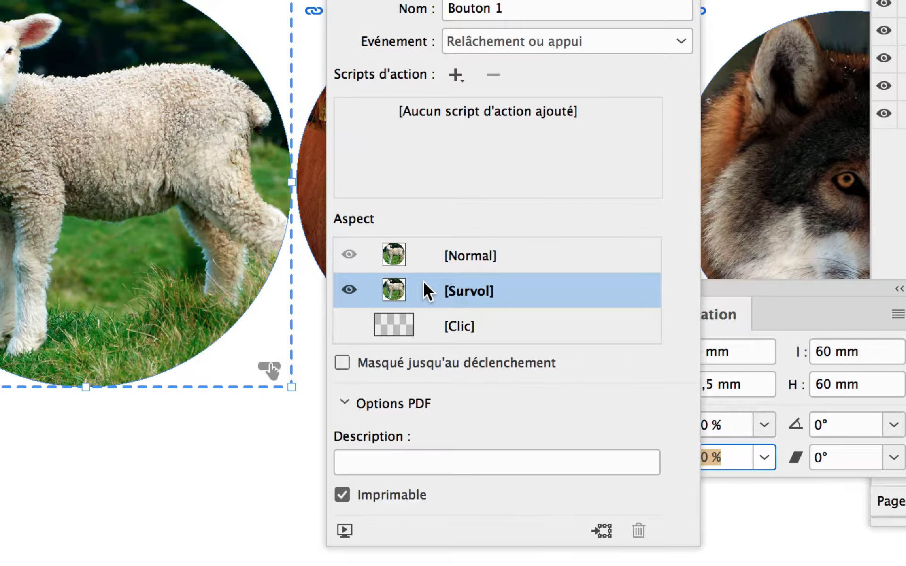
{"action": "left_click", "coordinate": [426, 262]}
{"action": "left_click", "coordinate": [426, 301]}
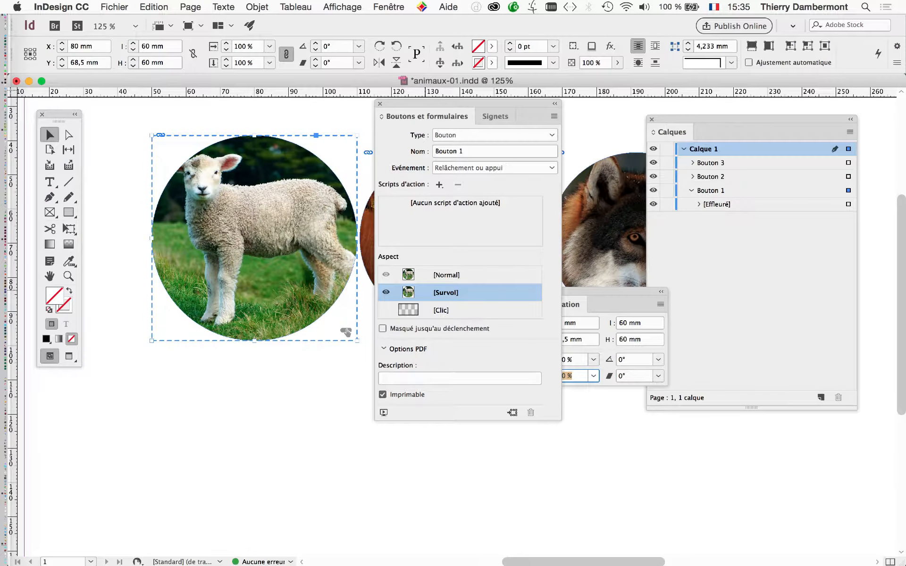
{"action": "left_click", "coordinate": [427, 275]}
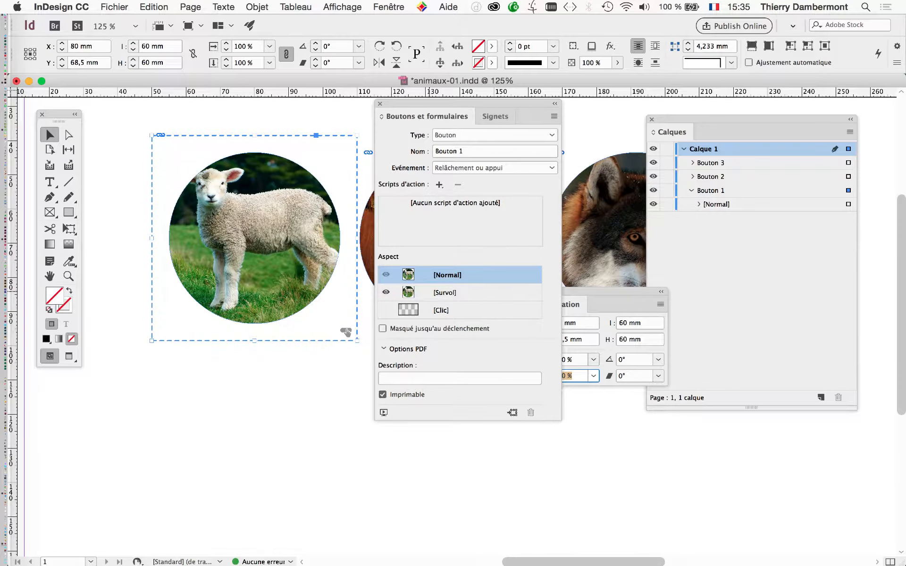
{"action": "left_click", "coordinate": [431, 289]}
{"action": "left_click", "coordinate": [432, 277]}
{"action": "left_click", "coordinate": [432, 290]}
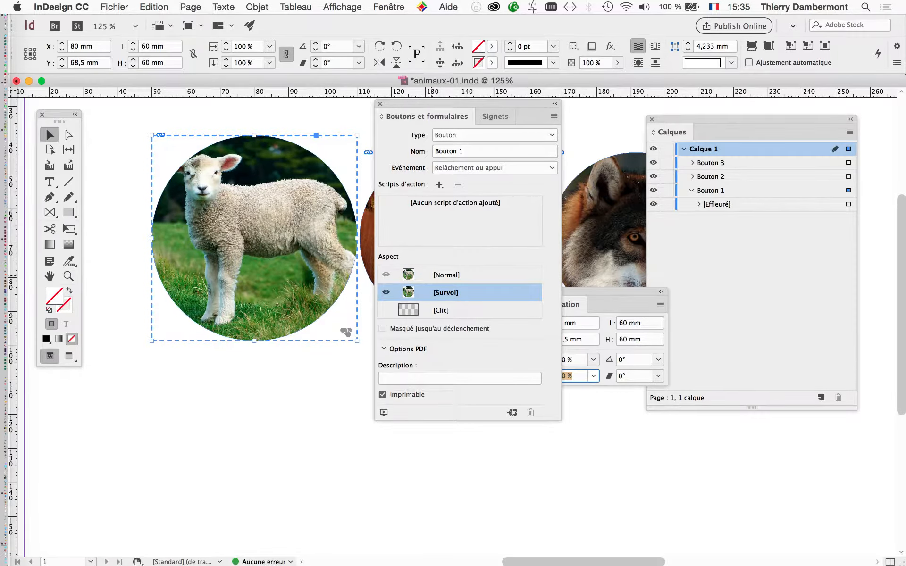
{"action": "left_click", "coordinate": [433, 275]}
{"action": "left_click", "coordinate": [432, 293]}
Select the cow button, expand Bouton 2 down to its [Effleuré] state in the layers and select its <cow.jpg> image.
{"action": "left_click_drag", "start_coordinate": [472, 104], "coordinate": [236, 161]}
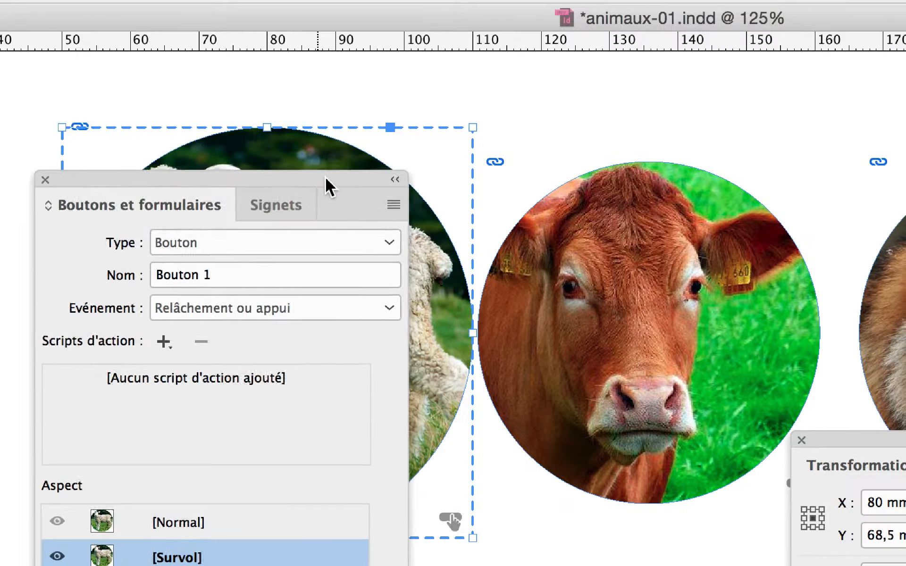
{"action": "left_click_drag", "start_coordinate": [325, 177], "coordinate": [386, 54]}
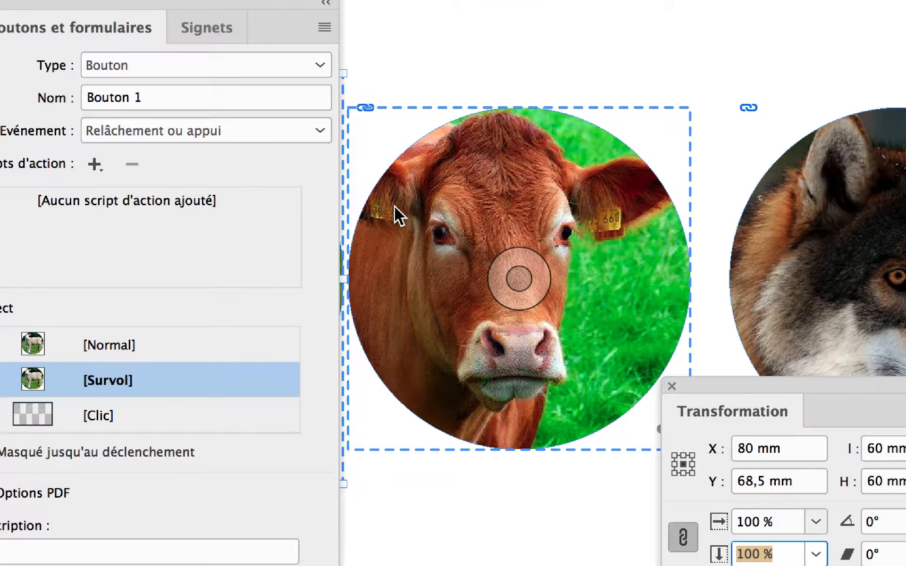
{"action": "left_click", "coordinate": [394, 206]}
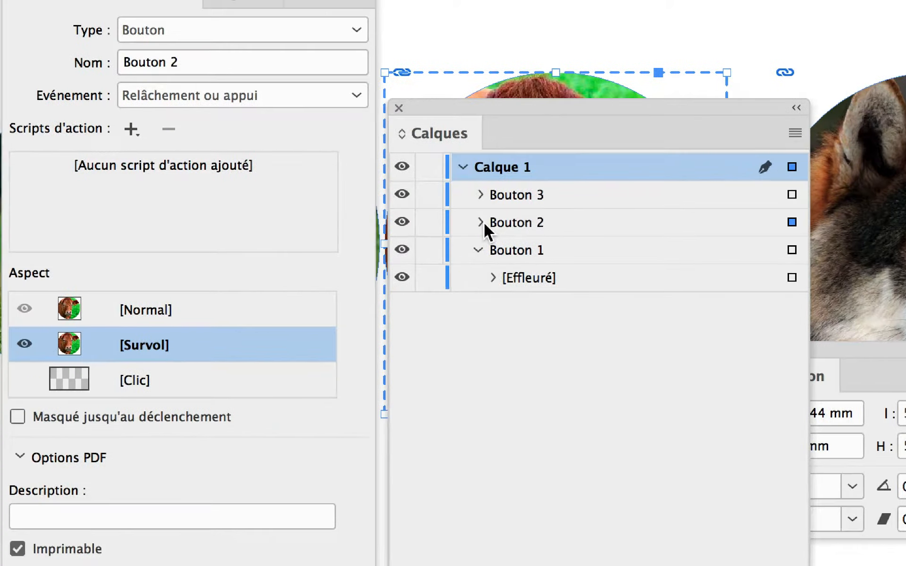
{"action": "left_click", "coordinate": [436, 222]}
{"action": "left_click", "coordinate": [488, 232]}
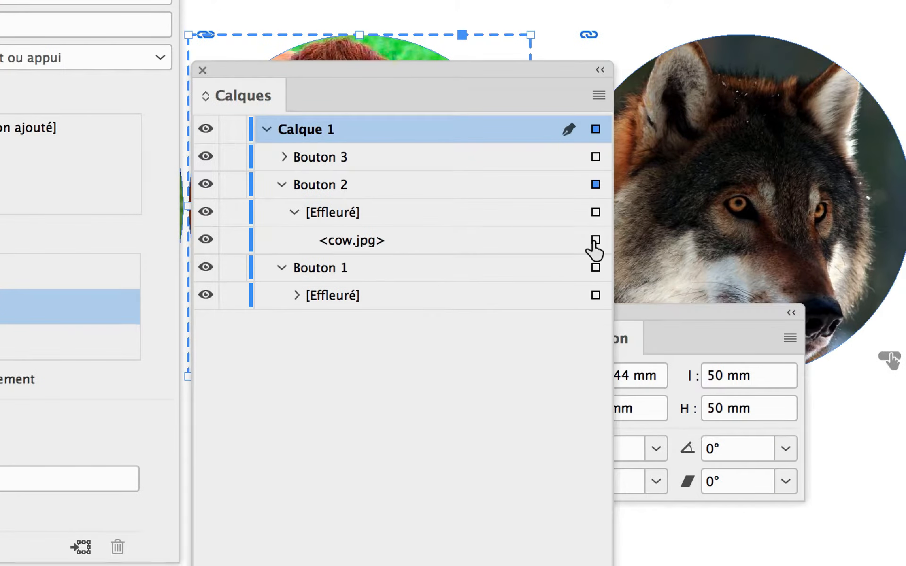
{"action": "left_click", "coordinate": [596, 242]}
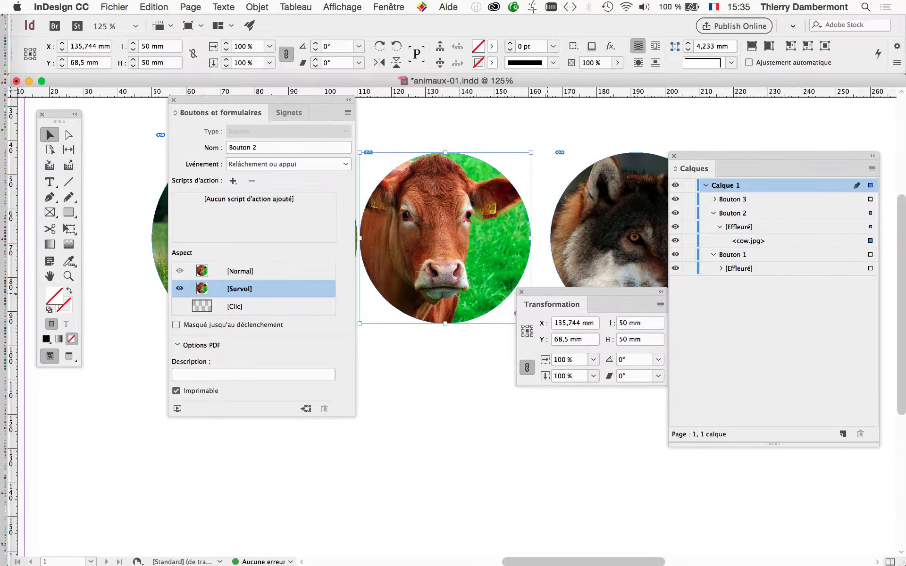
Scale the cow's rollover image proportionally to 120% from its centre.
{"action": "left_click_drag", "start_coordinate": [561, 291], "coordinate": [485, 296]}
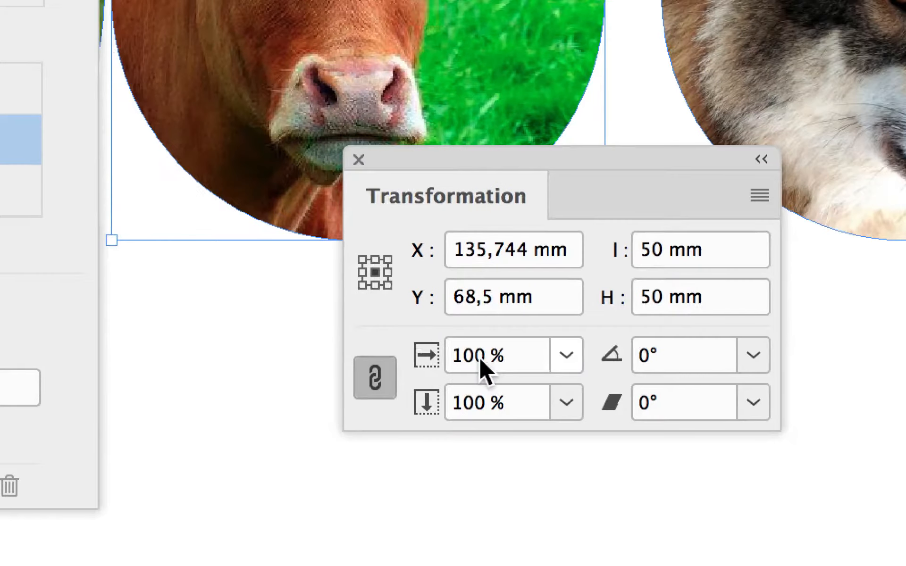
{"action": "double_click", "coordinate": [512, 343]}
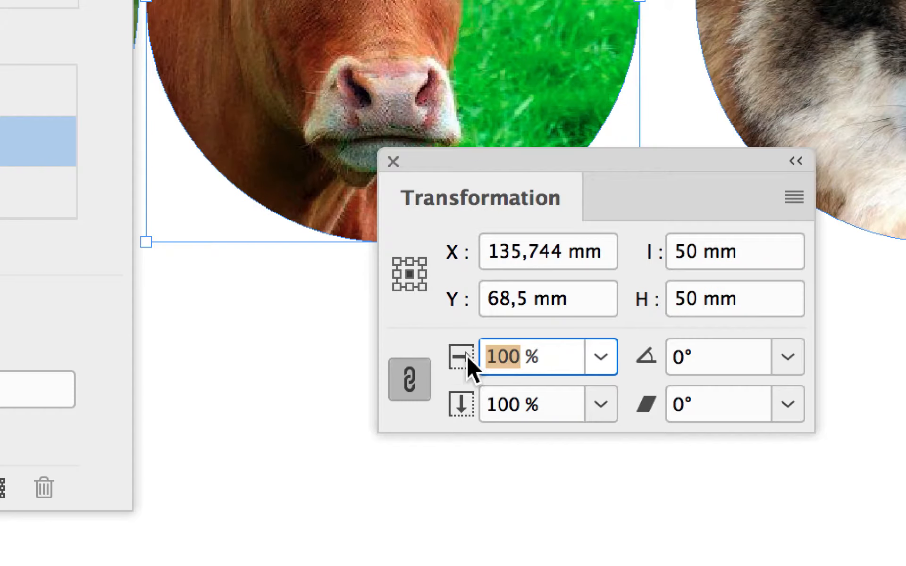
{"action": "type", "text": "120"}
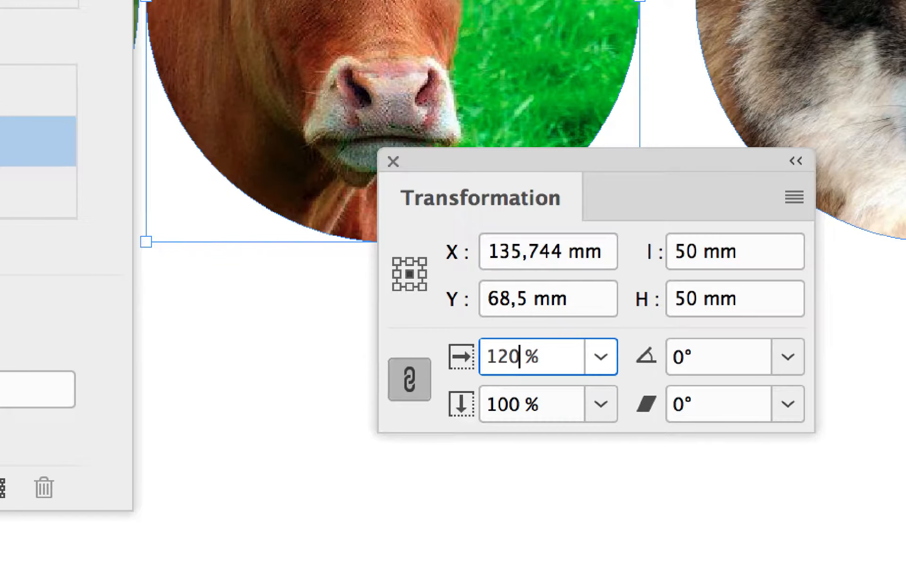
{"action": "key", "text": "Tab"}
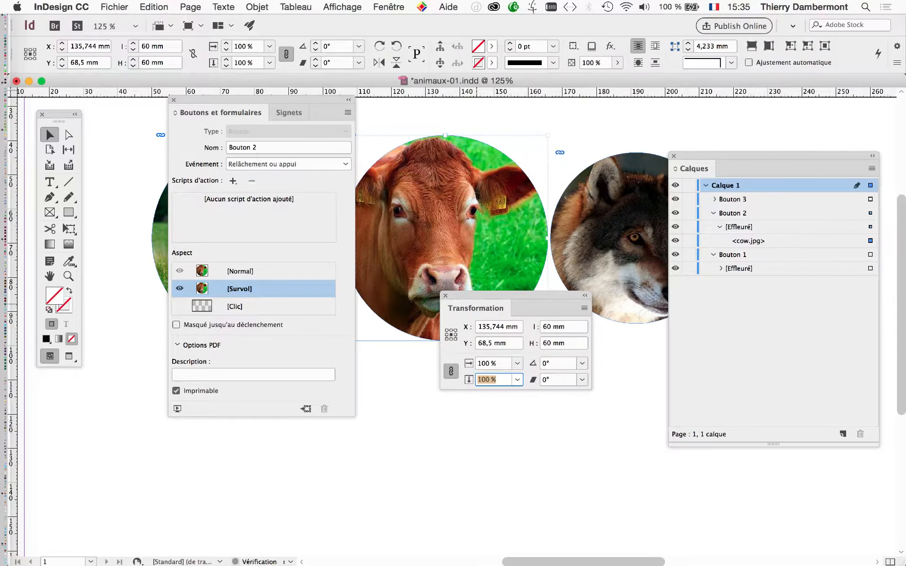
Uncover the cow artwork and alternate between the cow button's [Normal] and [Survol] appearances to compare their sizes.
{"action": "left_click_drag", "start_coordinate": [477, 296], "coordinate": [481, 423]}
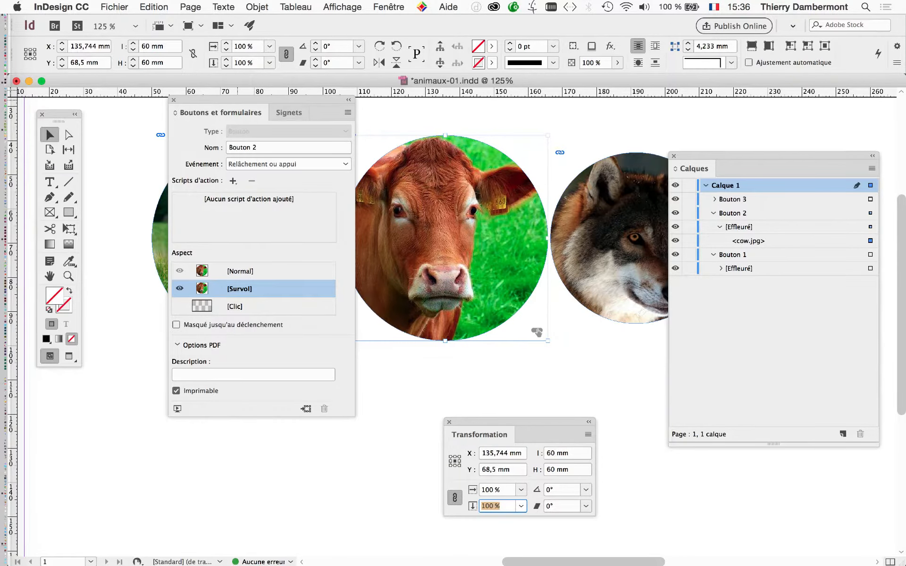
{"action": "left_click_drag", "start_coordinate": [238, 100], "coordinate": [599, 93]}
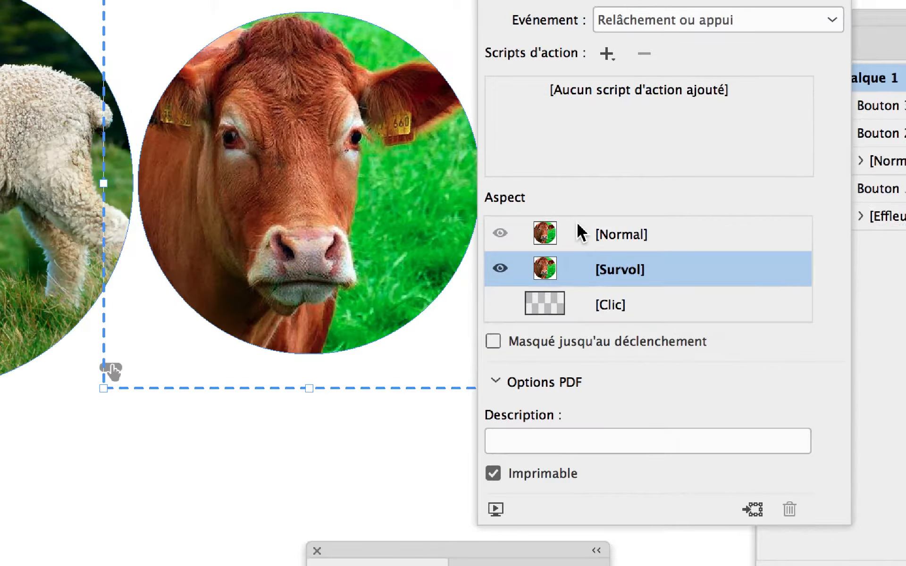
{"action": "left_click", "coordinate": [597, 244]}
{"action": "left_click", "coordinate": [599, 285]}
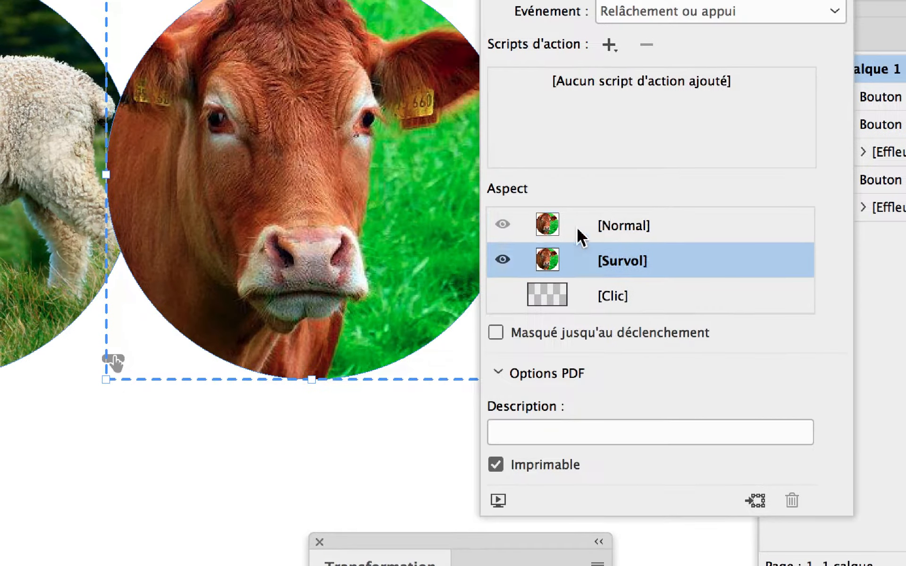
{"action": "left_click", "coordinate": [579, 229]}
{"action": "left_click", "coordinate": [579, 252]}
{"action": "left_click", "coordinate": [586, 235]}
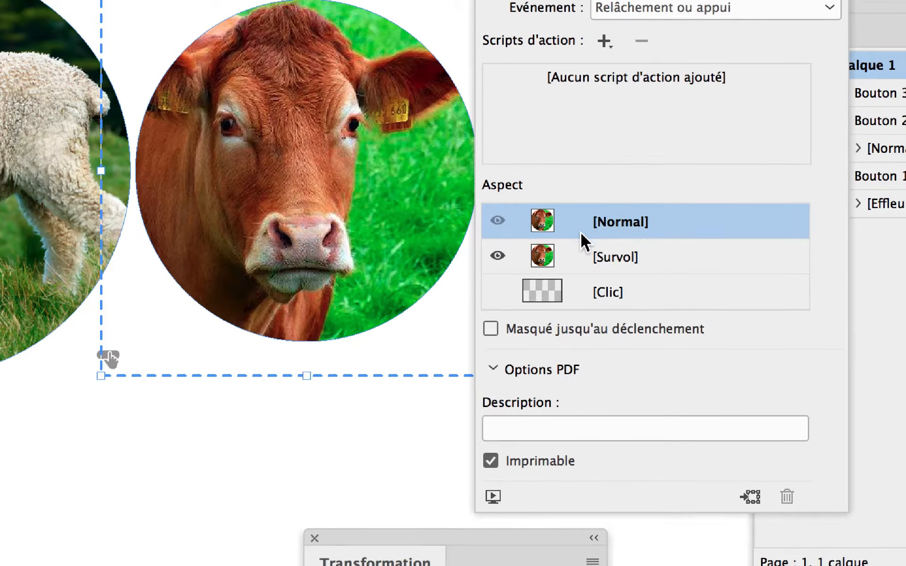
{"action": "left_click", "coordinate": [583, 228]}
{"action": "left_click", "coordinate": [585, 221]}
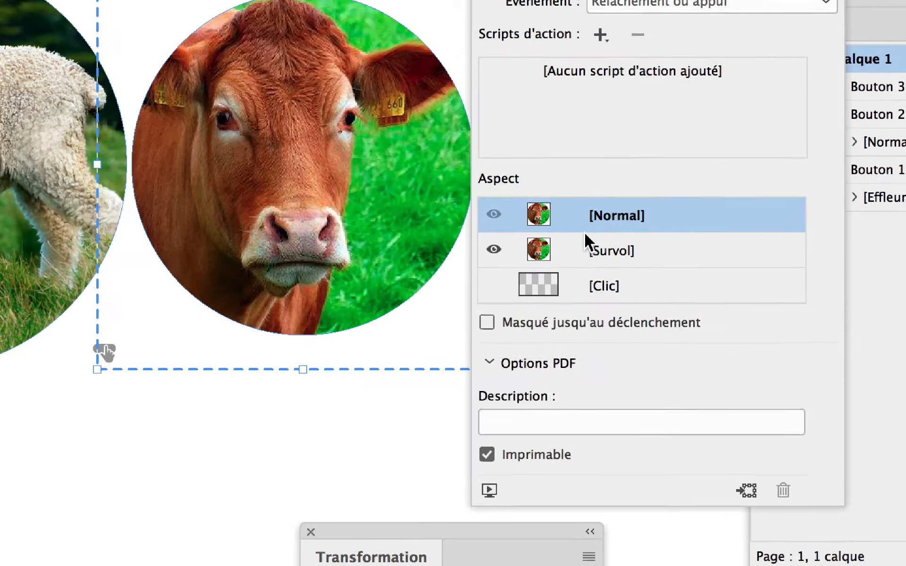
{"action": "left_click", "coordinate": [585, 239]}
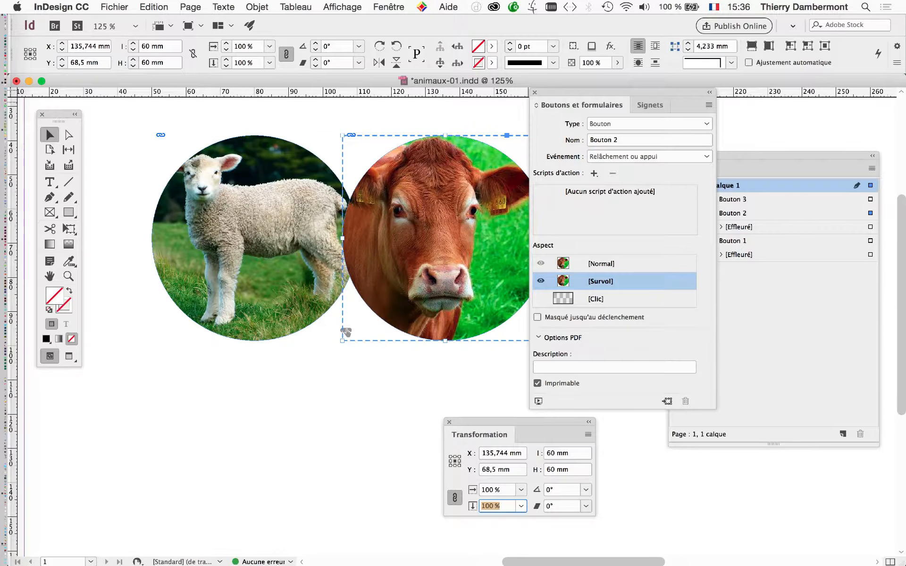
Uncover and select the wolf button, expand Bouton 3 down to its [Effleuré] state in the layers and select its <wolf.jpg> image.
{"action": "left_click_drag", "start_coordinate": [613, 93], "coordinate": [215, 109]}
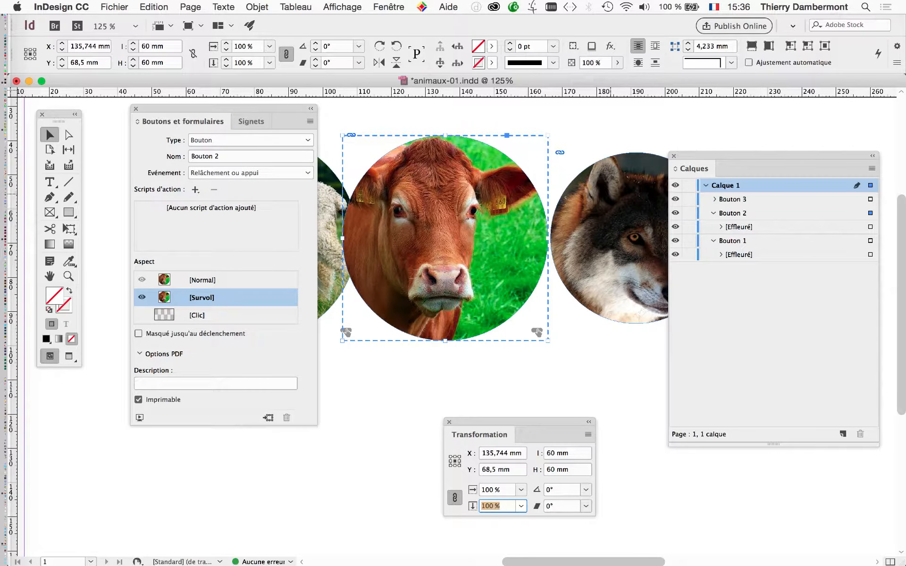
{"action": "left_click_drag", "start_coordinate": [718, 156], "coordinate": [819, 140]}
{"action": "left_click", "coordinate": [611, 182]}
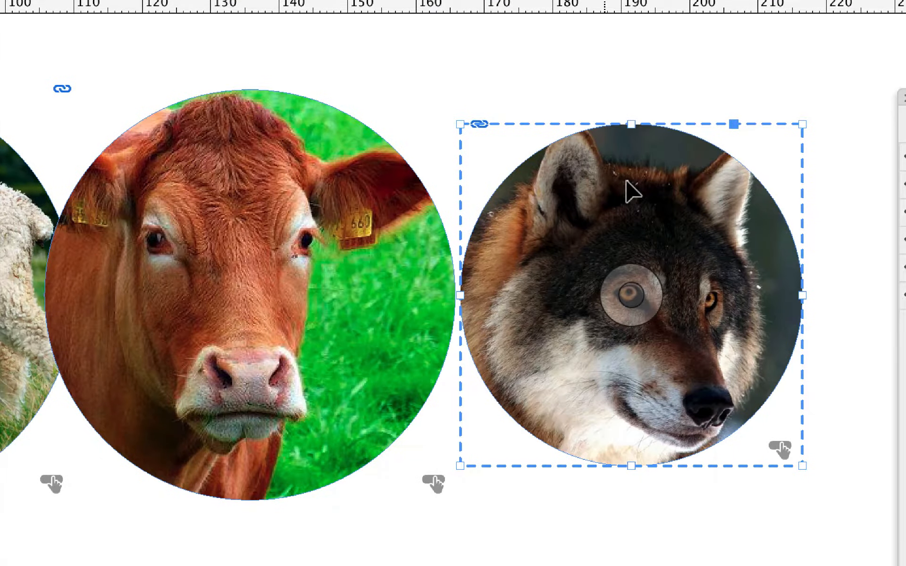
{"action": "left_click_drag", "start_coordinate": [902, 98], "coordinate": [30, 101]}
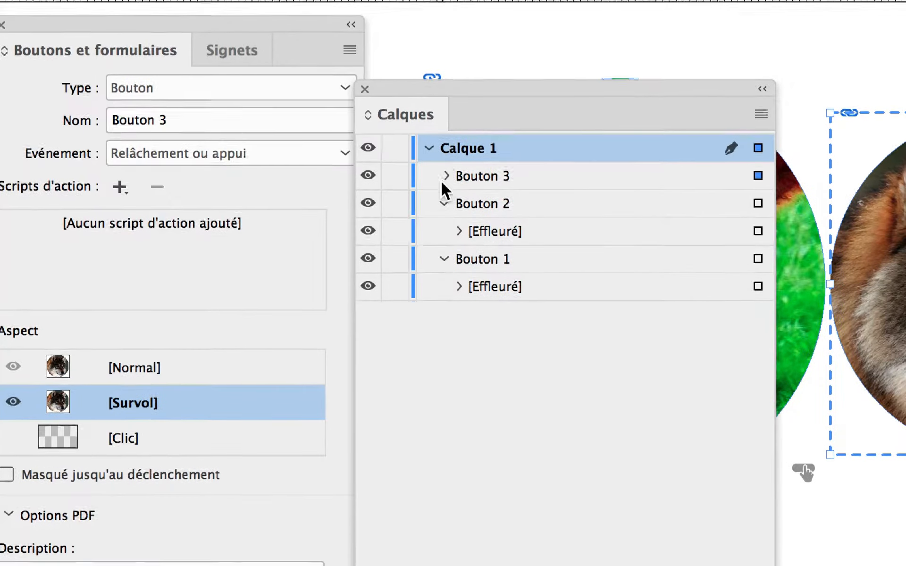
{"action": "left_click", "coordinate": [446, 176]}
{"action": "left_click", "coordinate": [458, 204]}
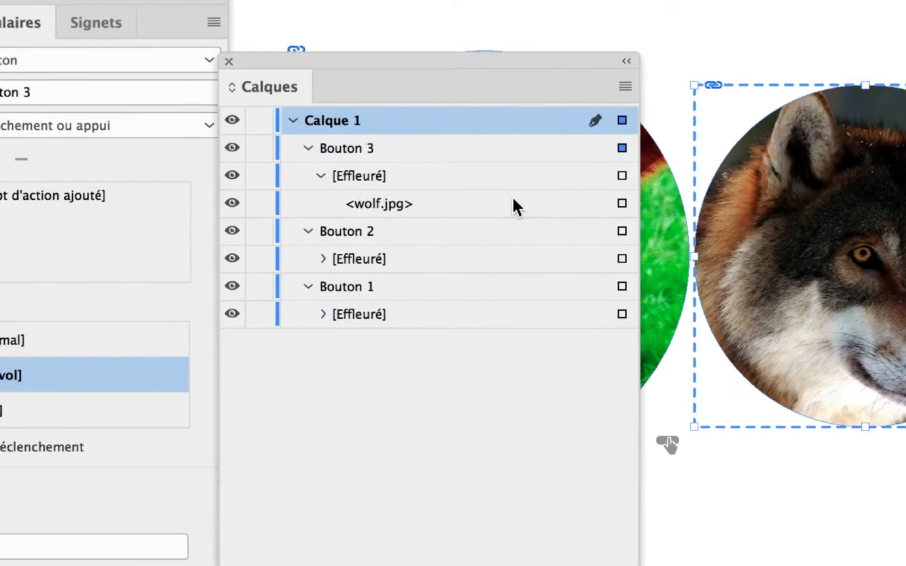
{"action": "left_click", "coordinate": [594, 199]}
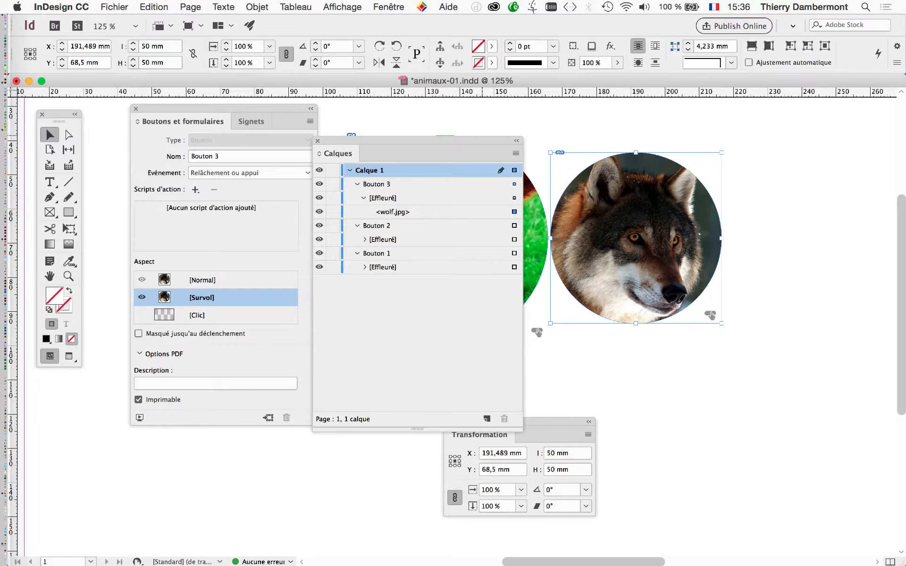
Scale the wolf's rollover image proportionally to 120% from its centre, then close the transformation and button settings to clear the artwork.
{"action": "left_click_drag", "start_coordinate": [337, 153], "coordinate": [193, 460]}
{"action": "left_click_drag", "start_coordinate": [507, 421], "coordinate": [450, 177]}
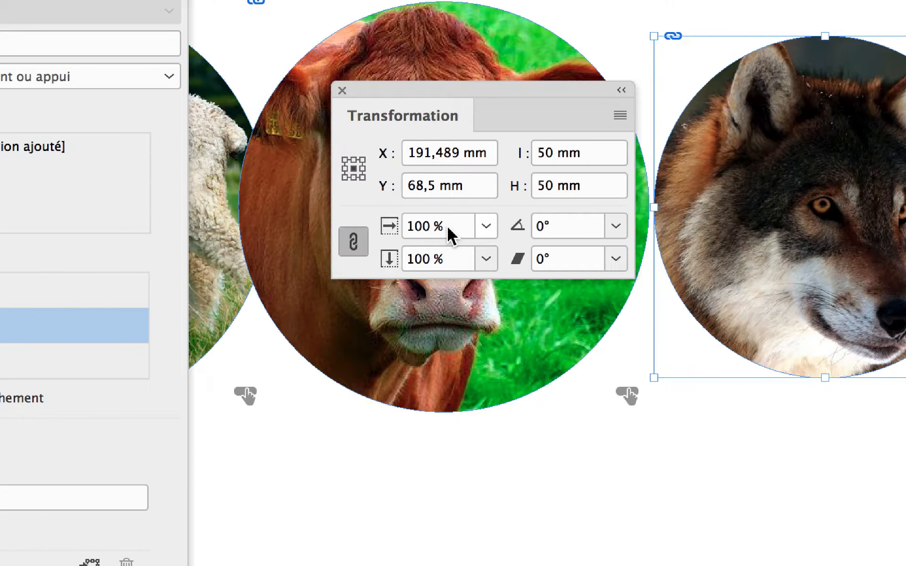
{"action": "left_click_drag", "start_coordinate": [440, 319], "coordinate": [414, 320]}
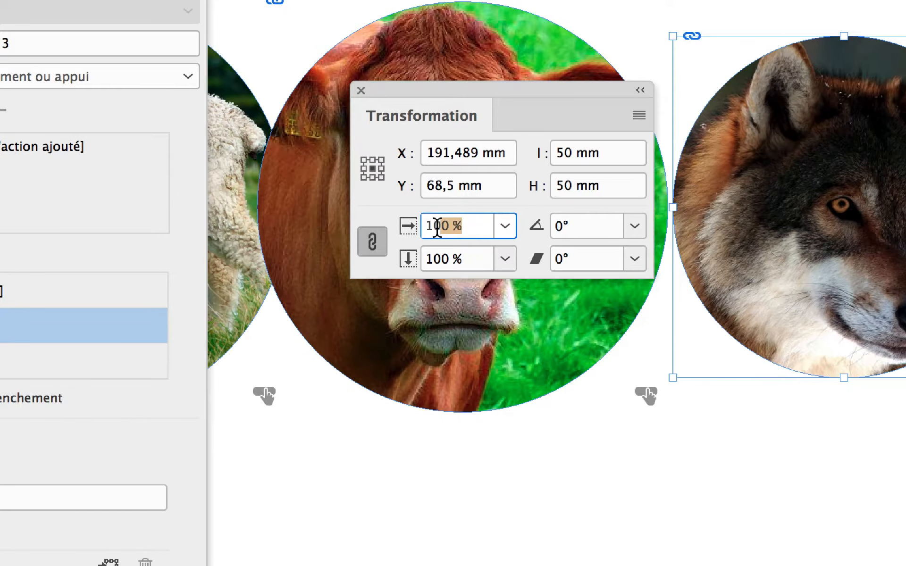
{"action": "left_click_drag", "start_coordinate": [437, 227], "coordinate": [427, 227]}
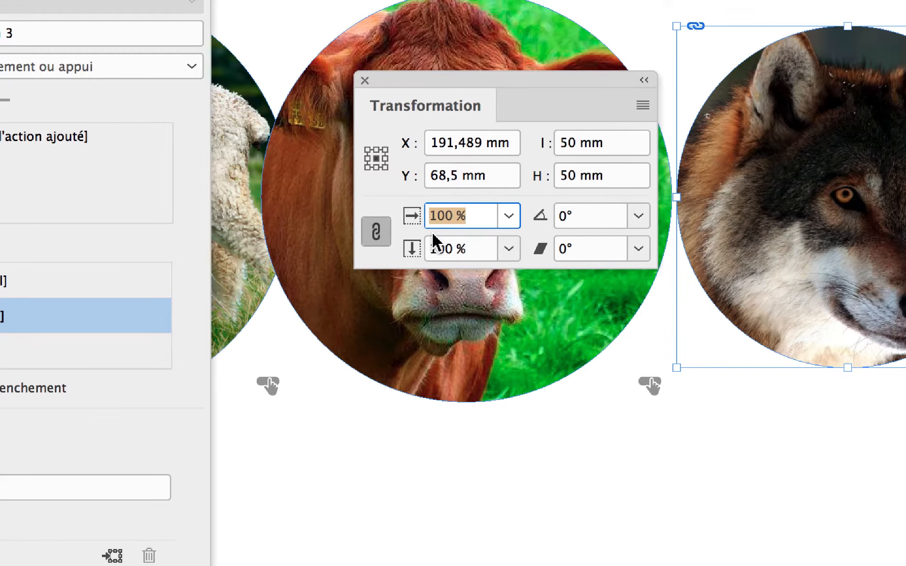
{"action": "type", "text": "120"}
{"action": "key", "text": "Tab"}
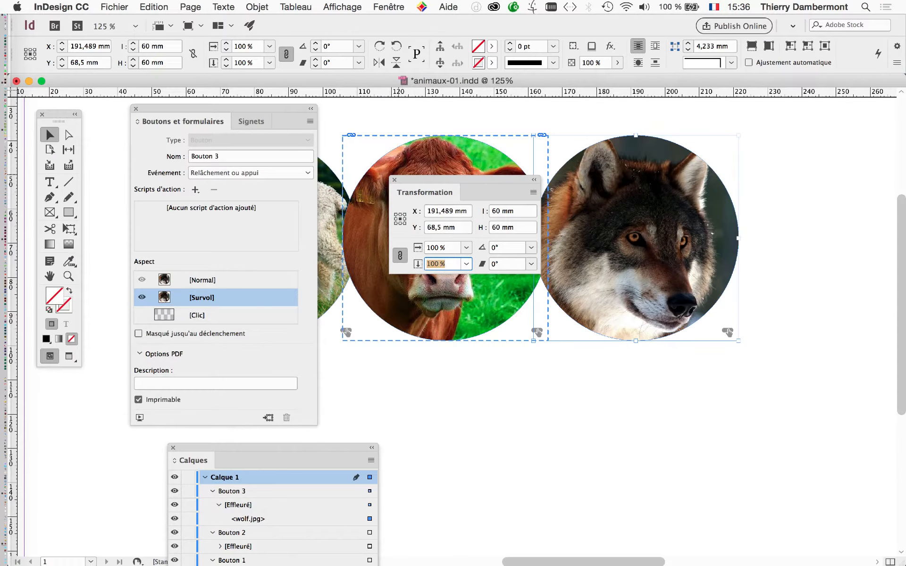
{"action": "left_click", "coordinate": [394, 180]}
{"action": "left_click", "coordinate": [136, 109]}
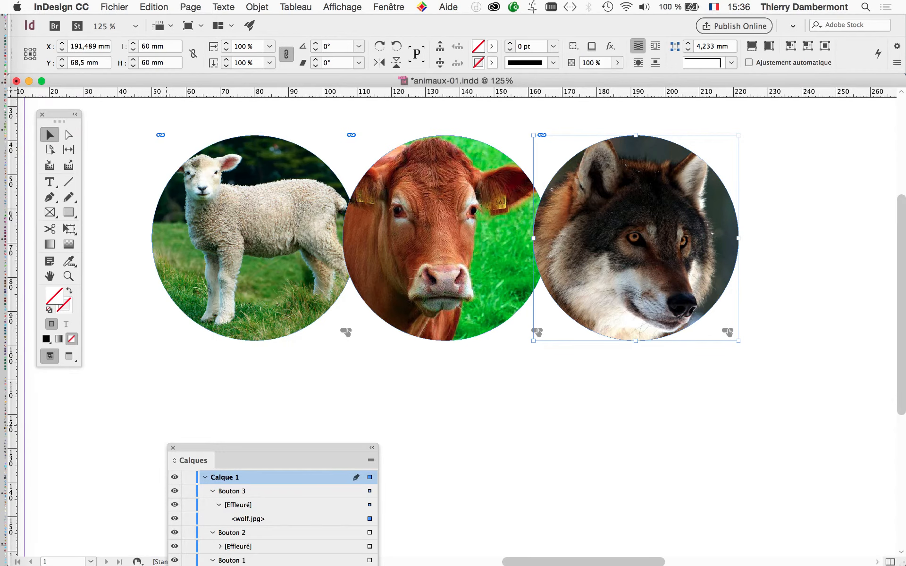